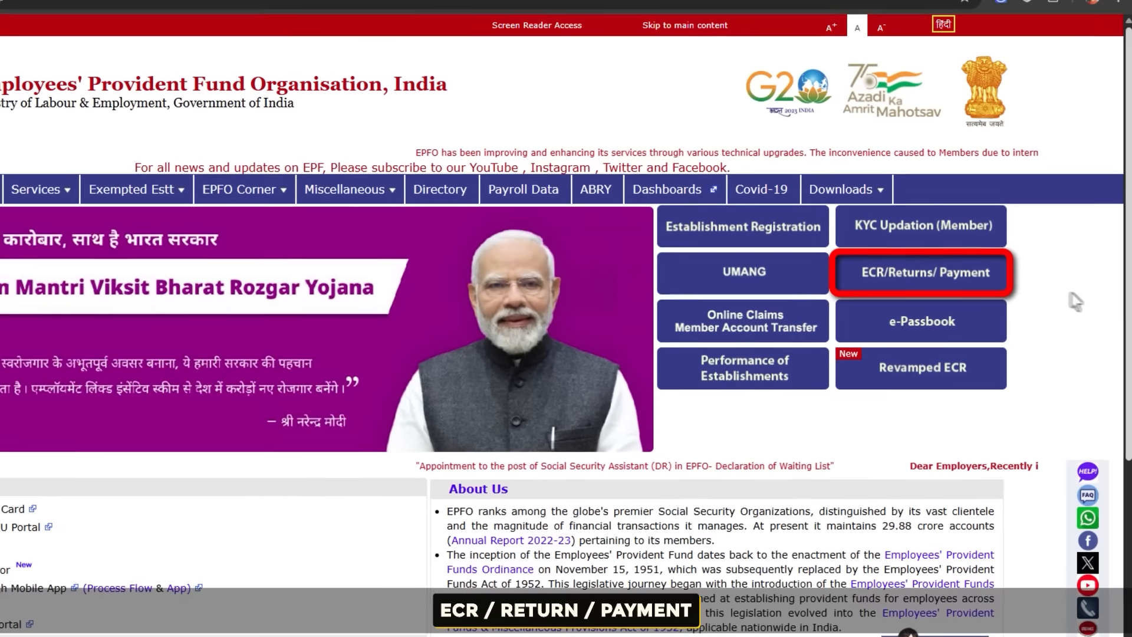
Open the ECR/Returns/Payment employer portal, dismiss the security alert and sign in to the establishment account
click(923, 270)
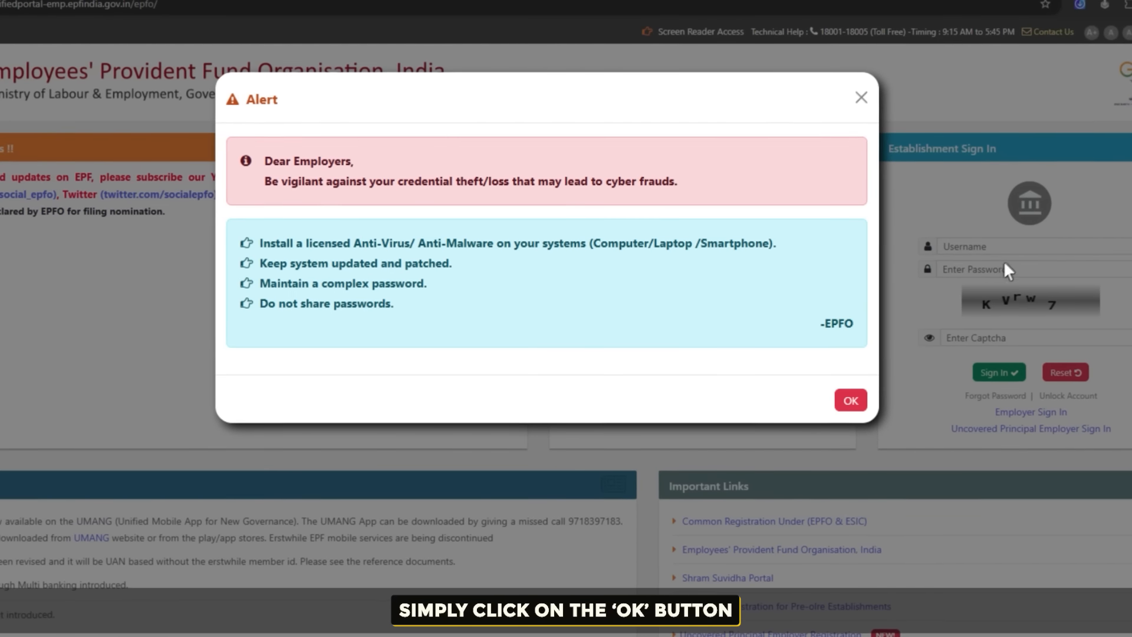
click(845, 399)
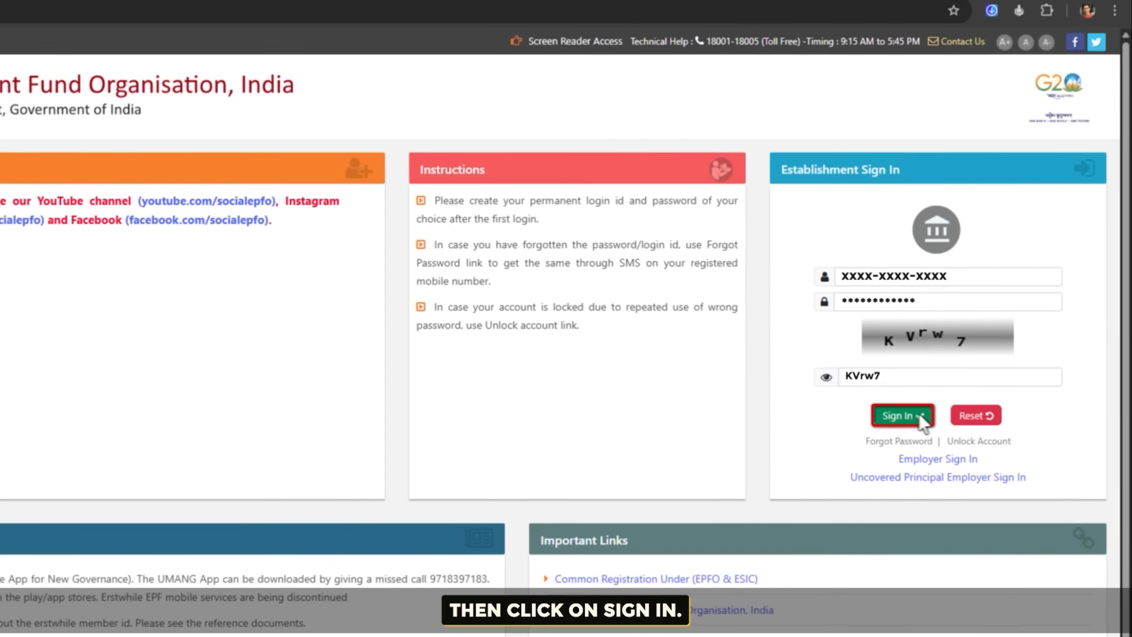
click(904, 415)
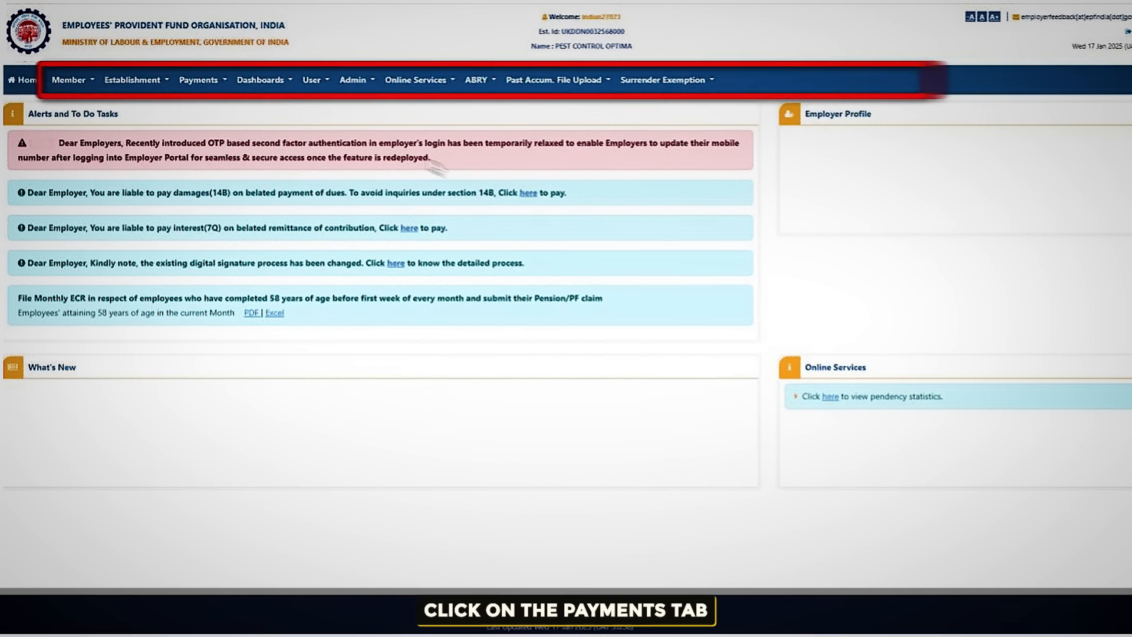
Go to the Return Filing Home Page via the Return Filing quick links for payments
click(202, 78)
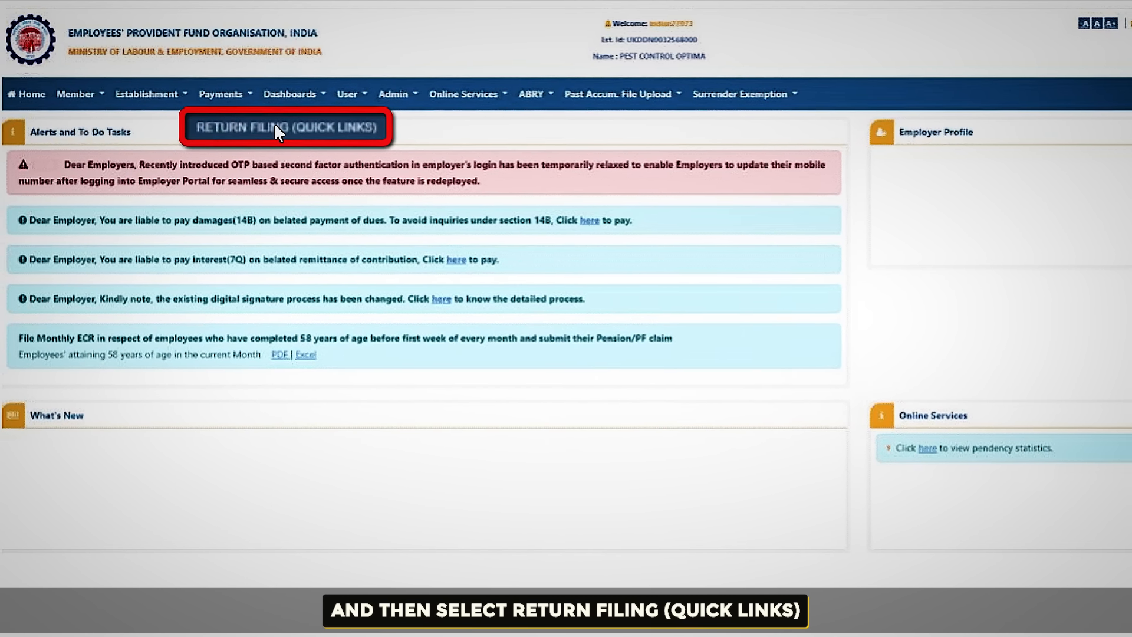
click(277, 124)
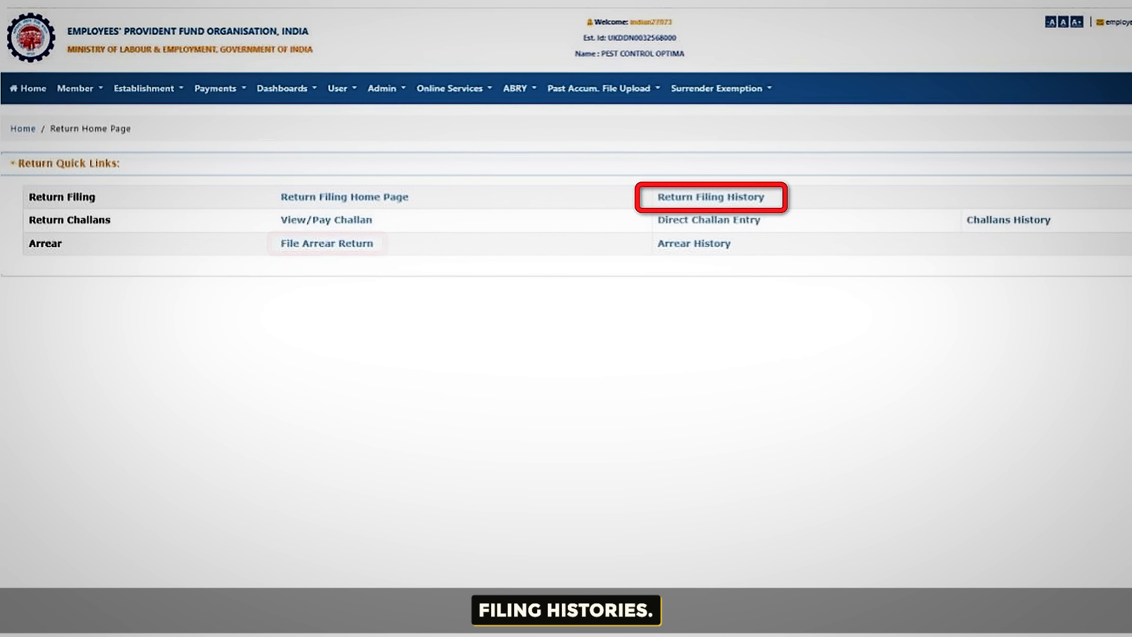
click(357, 204)
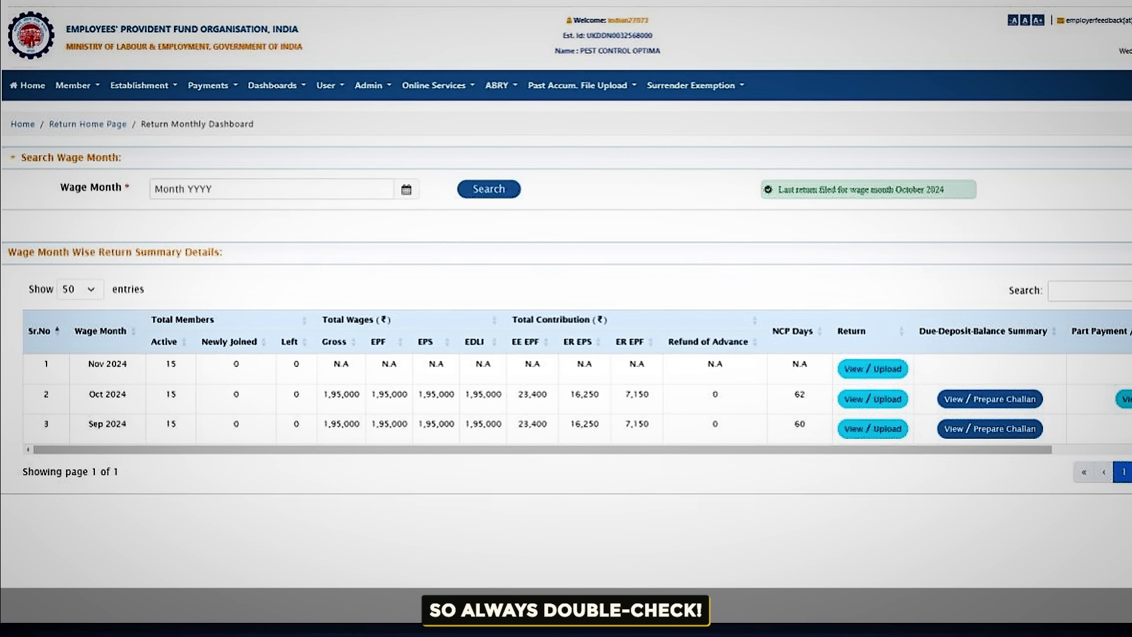
Search the monthly returns for wage month November 2024 and open its return for viewing and uploading
text(November , 2024)
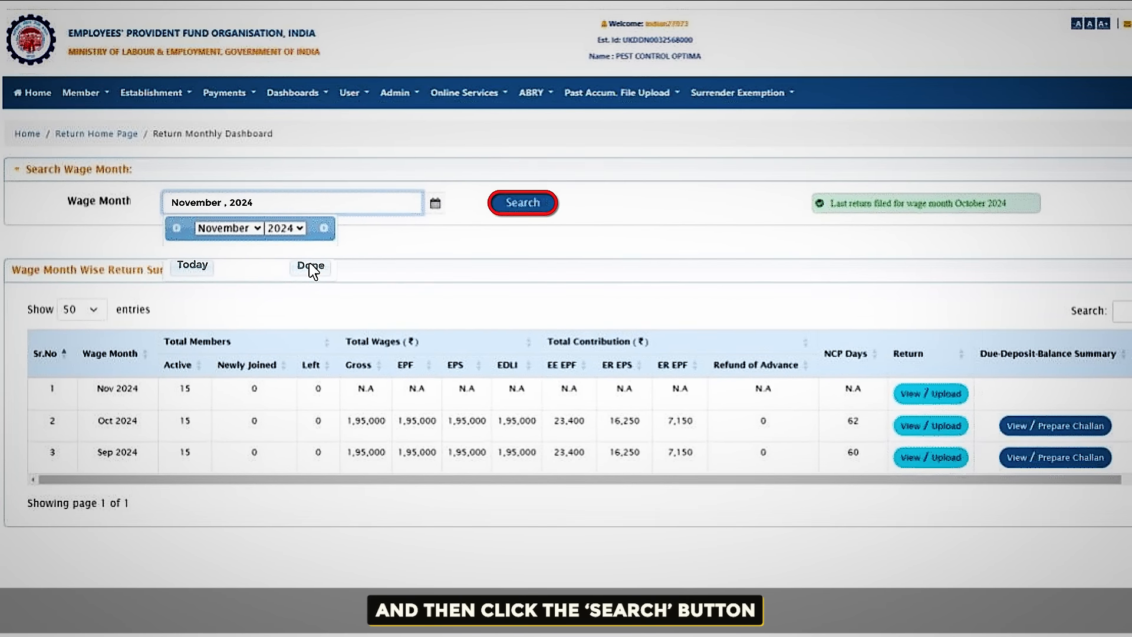
click(534, 209)
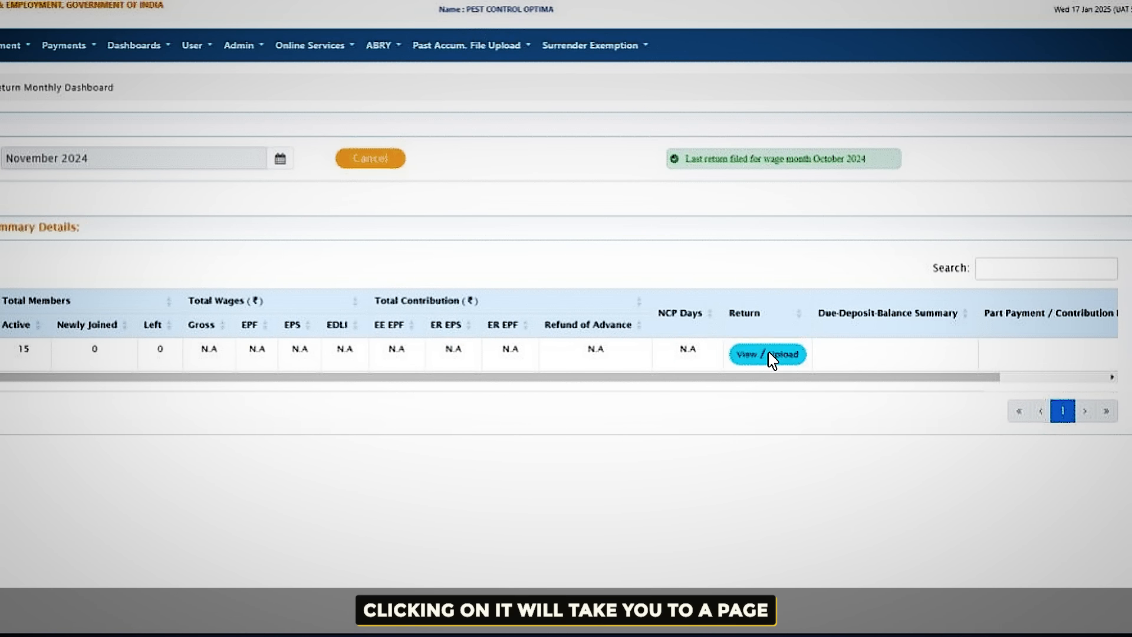
click(769, 356)
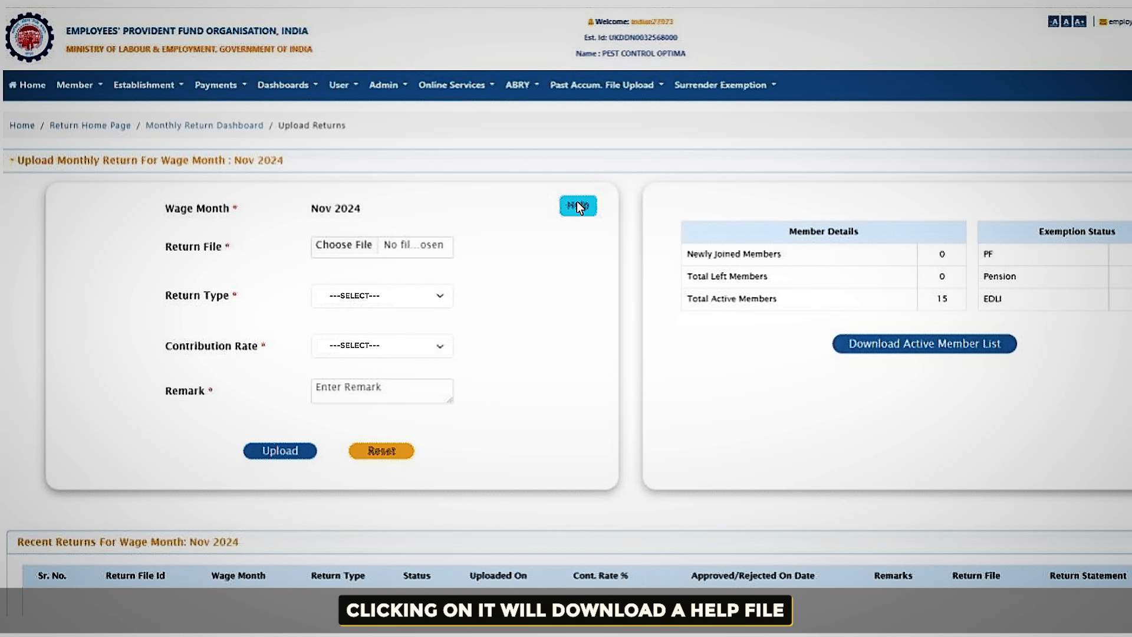
View the notice on return file upload rules and get the help file
click(577, 206)
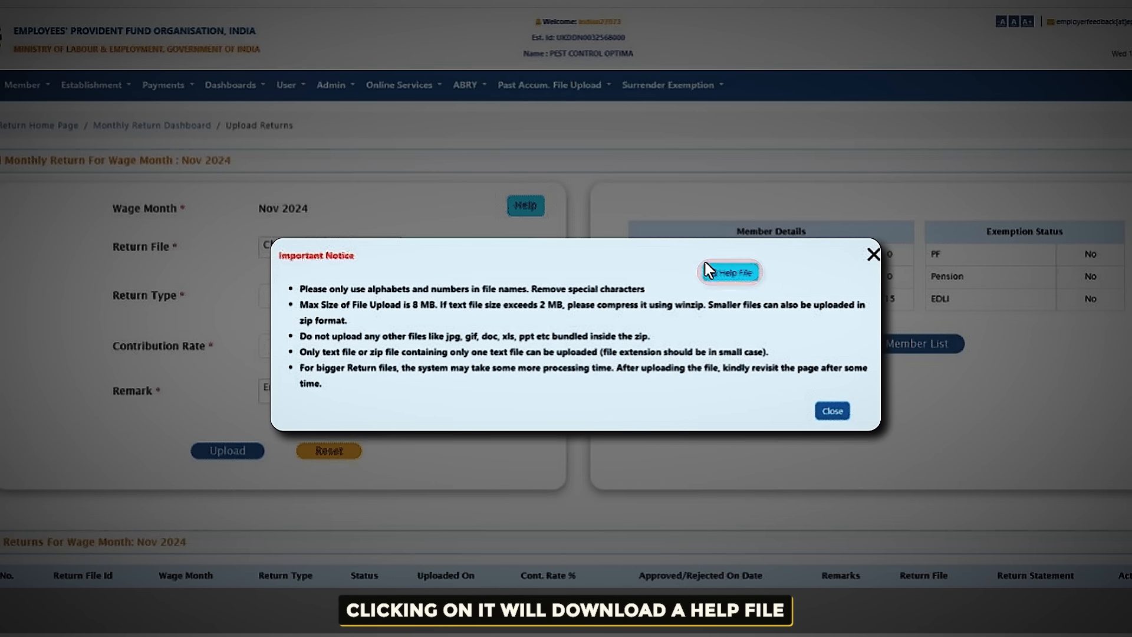
click(728, 272)
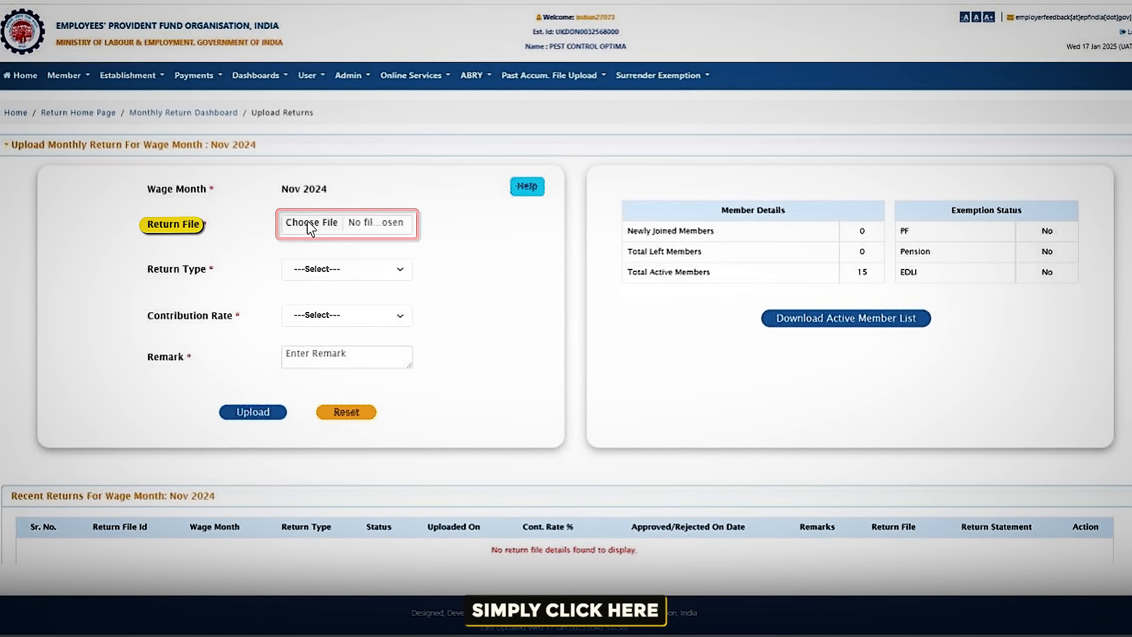
Fill in the Nov 2024 return with File.txt as return file, Regular Return as type and a 12% contribution rate
click(310, 227)
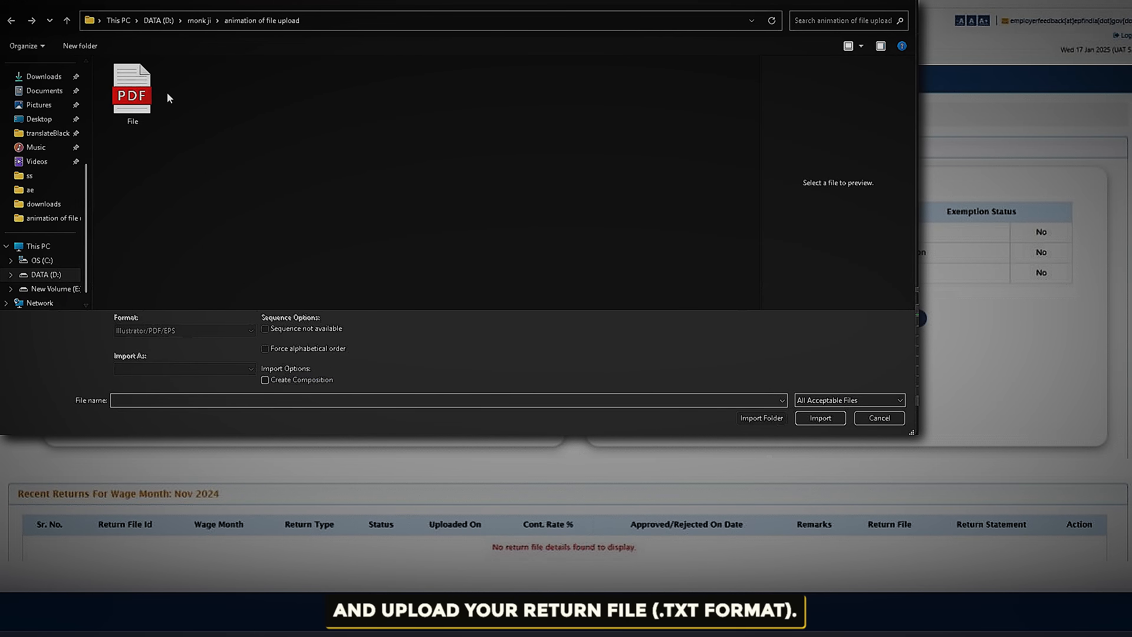
click(831, 418)
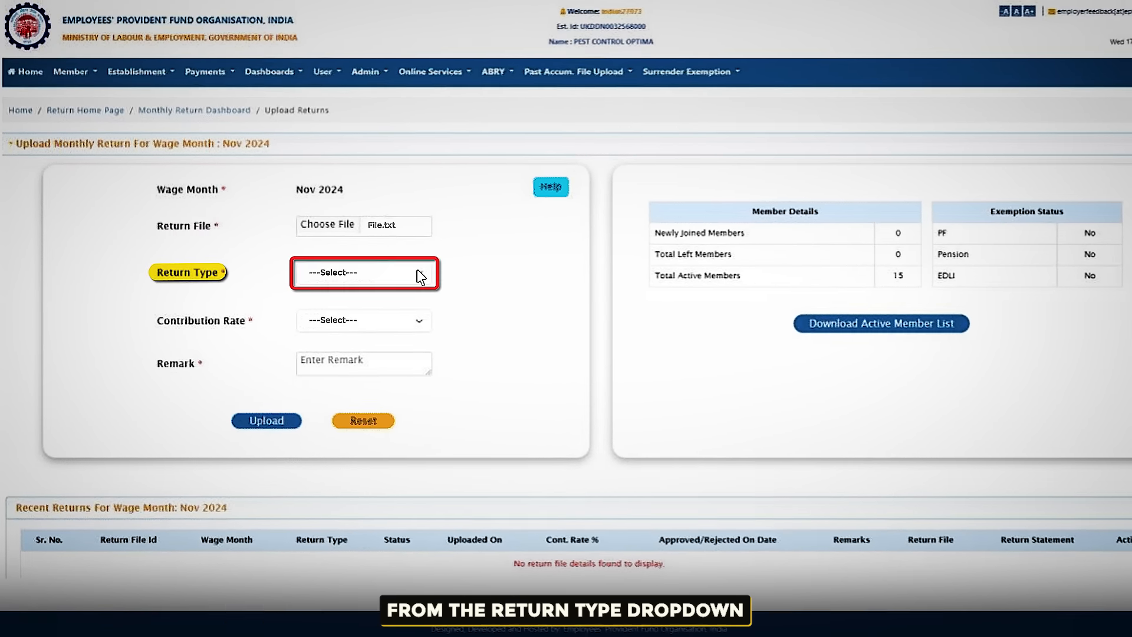
click(420, 275)
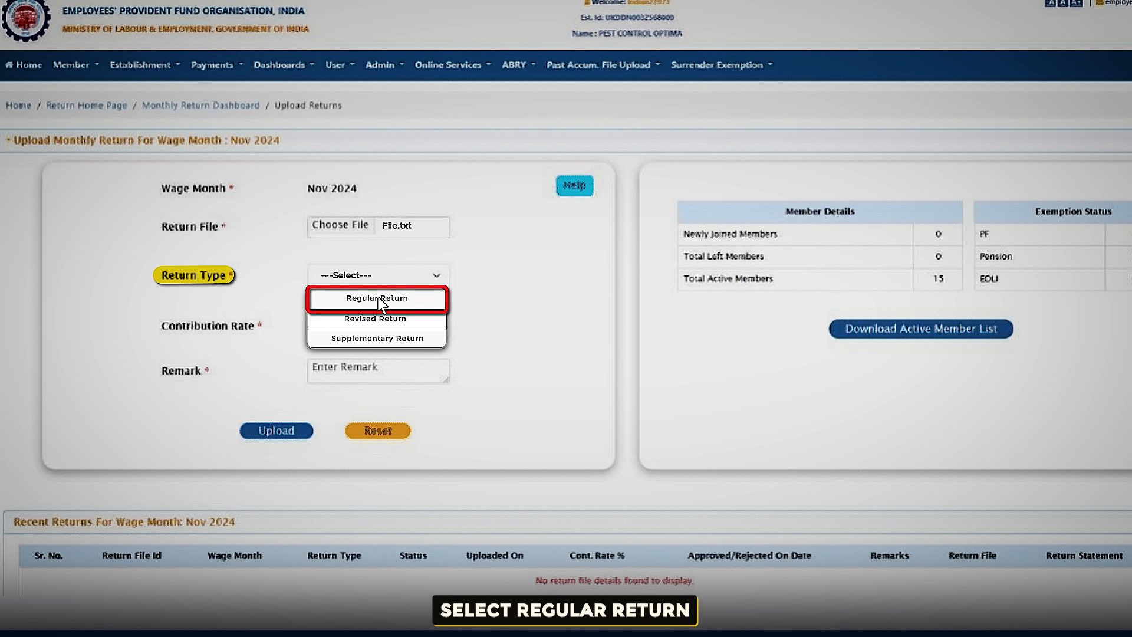
click(377, 297)
click(439, 327)
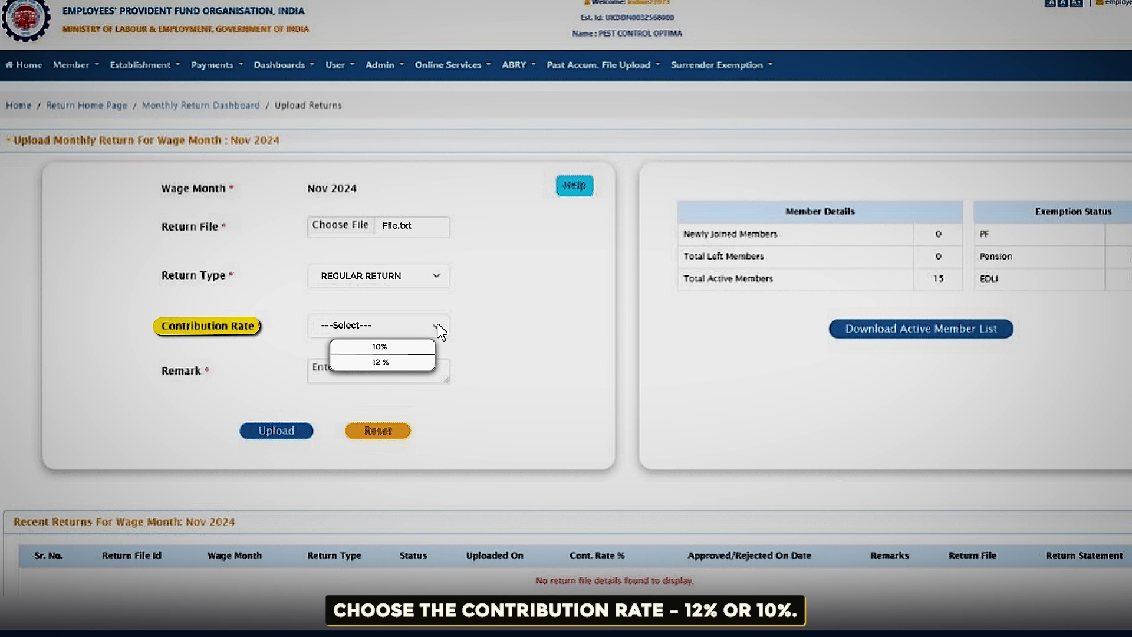
click(376, 359)
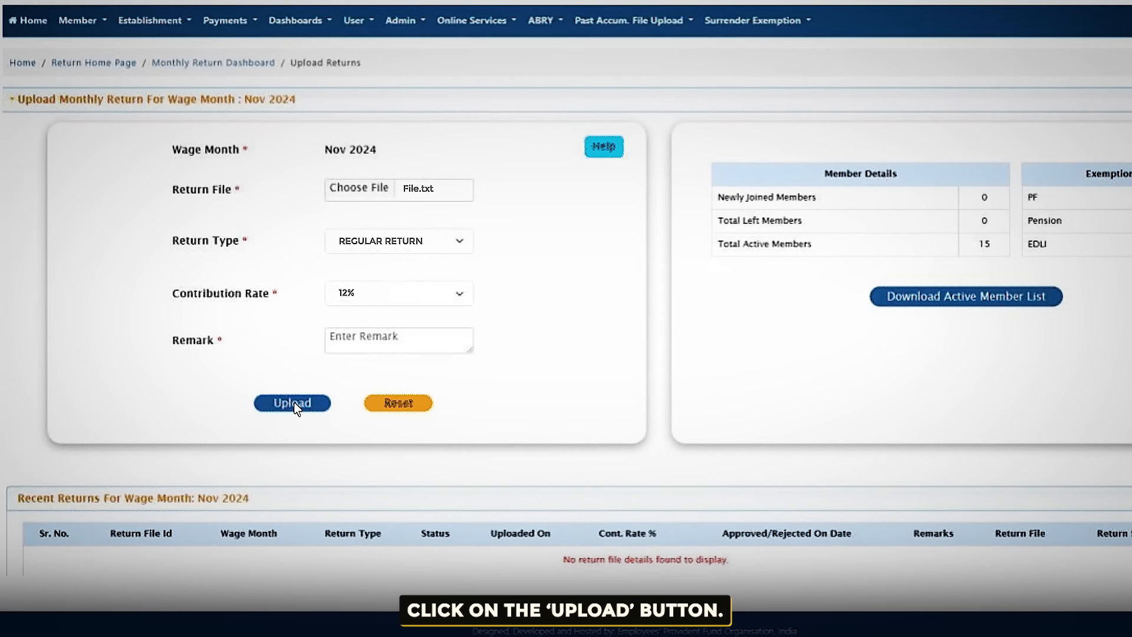
Upload the Nov 2024 regular return and confirm its wage month, return type and 12% contribution rate
click(294, 403)
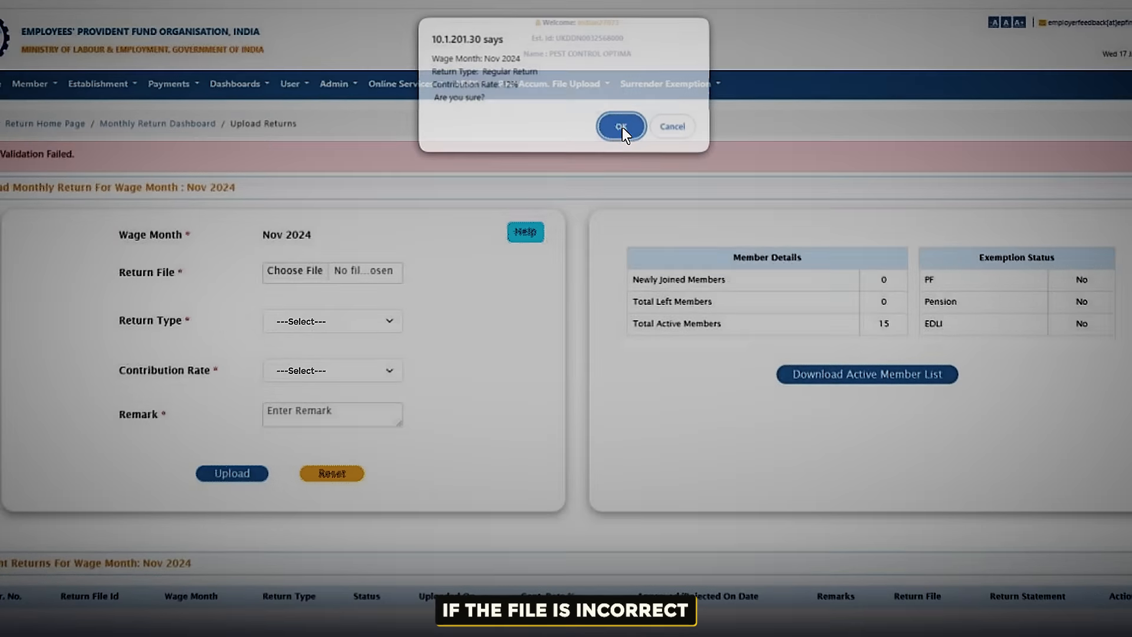
click(622, 135)
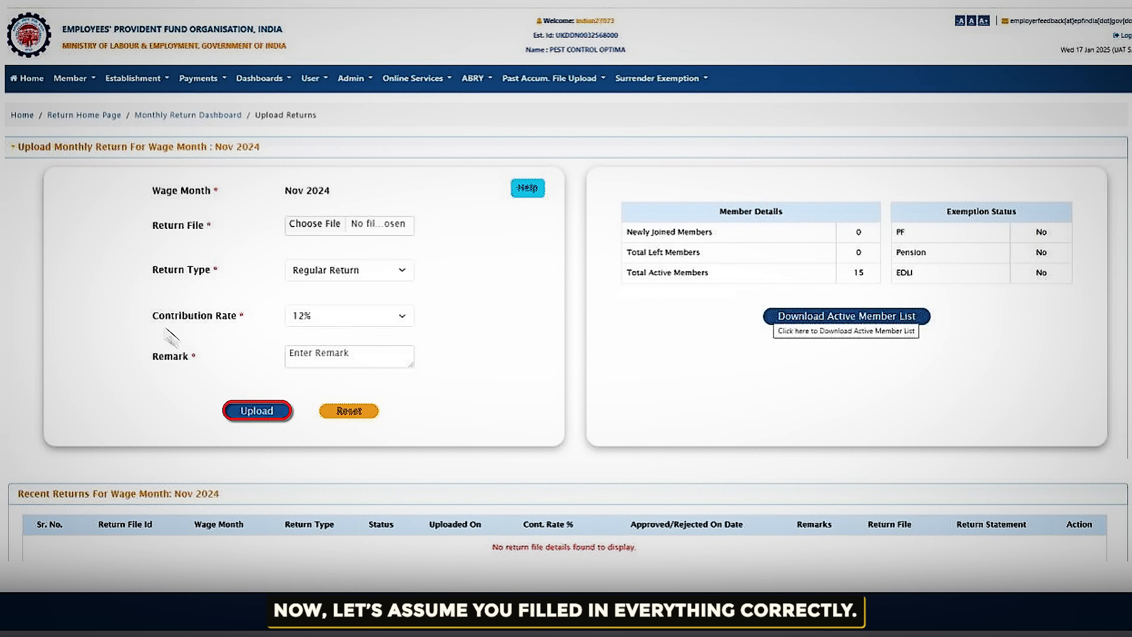
click(259, 407)
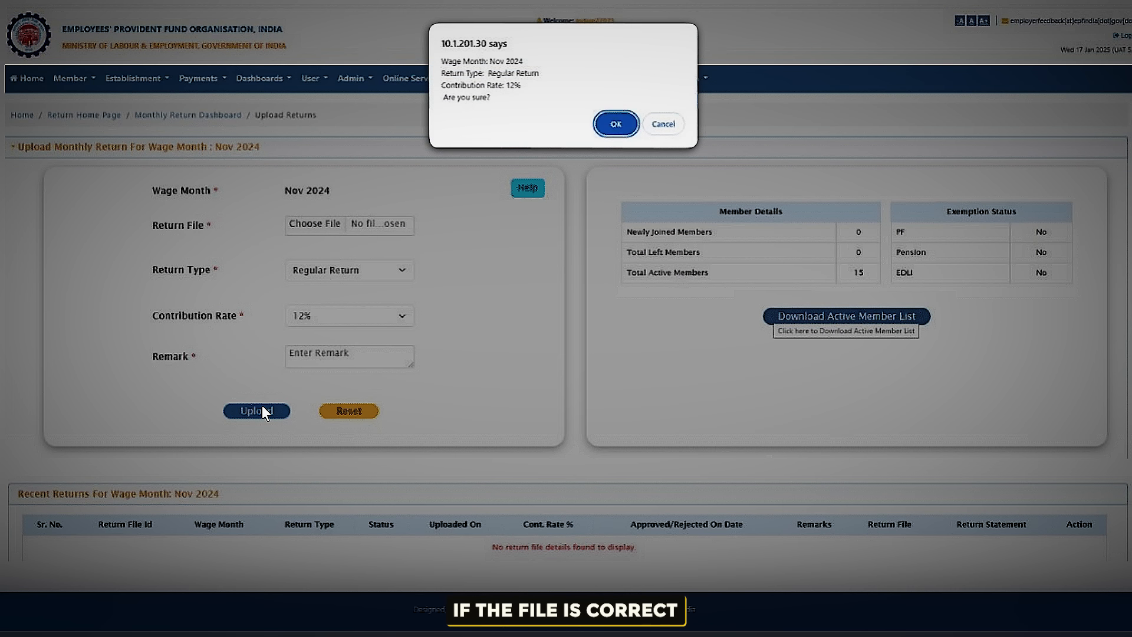
click(615, 124)
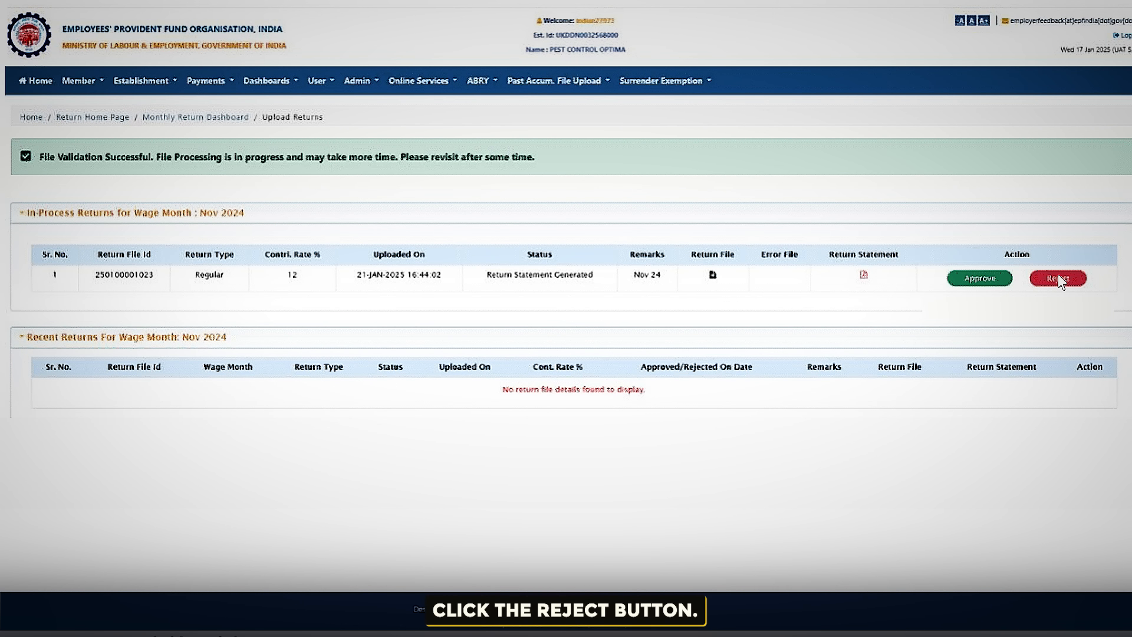
Reject the in-process regular return for Nov 2024 and confirm the rejection
click(1057, 278)
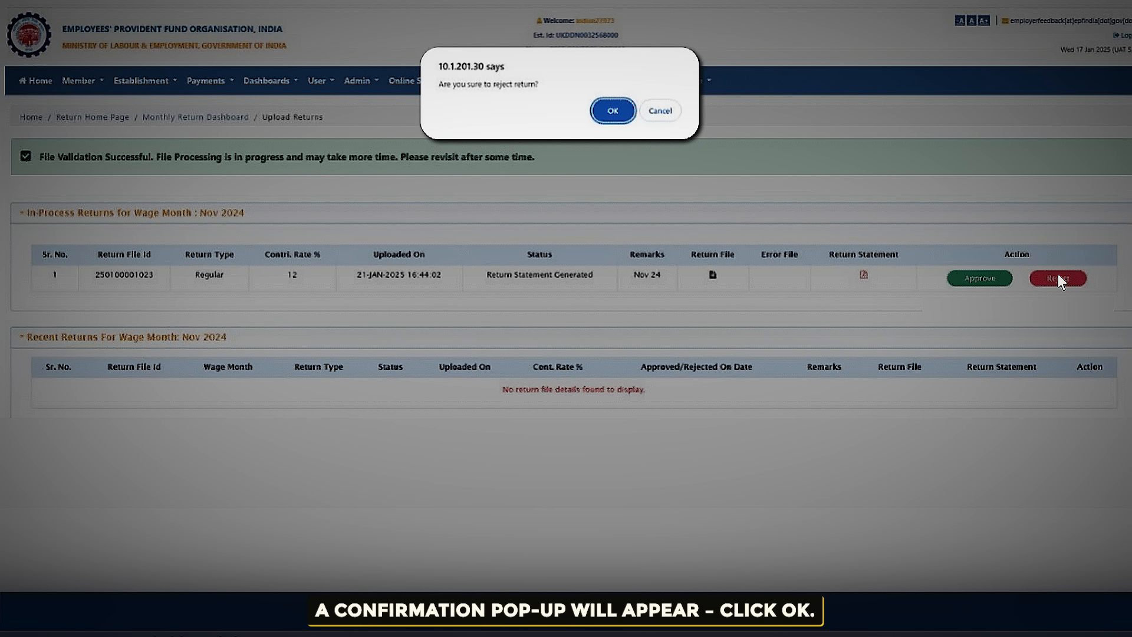
click(610, 110)
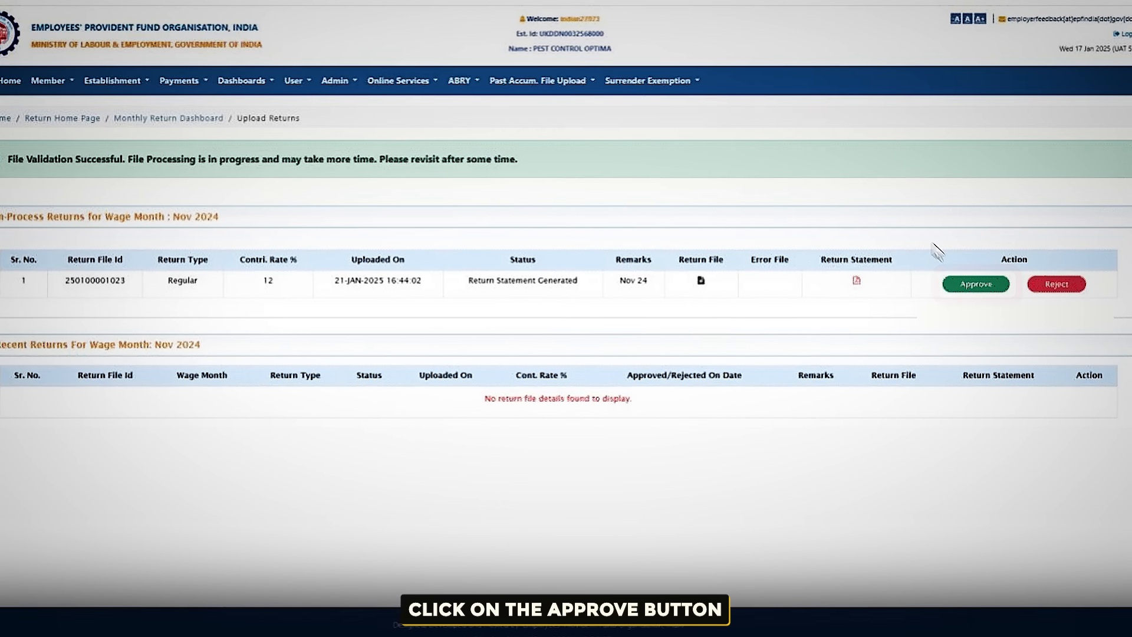
Approve the in-process Nov 2024 return with confirmation, and view its challans from the due-deposit-balance summary
click(978, 275)
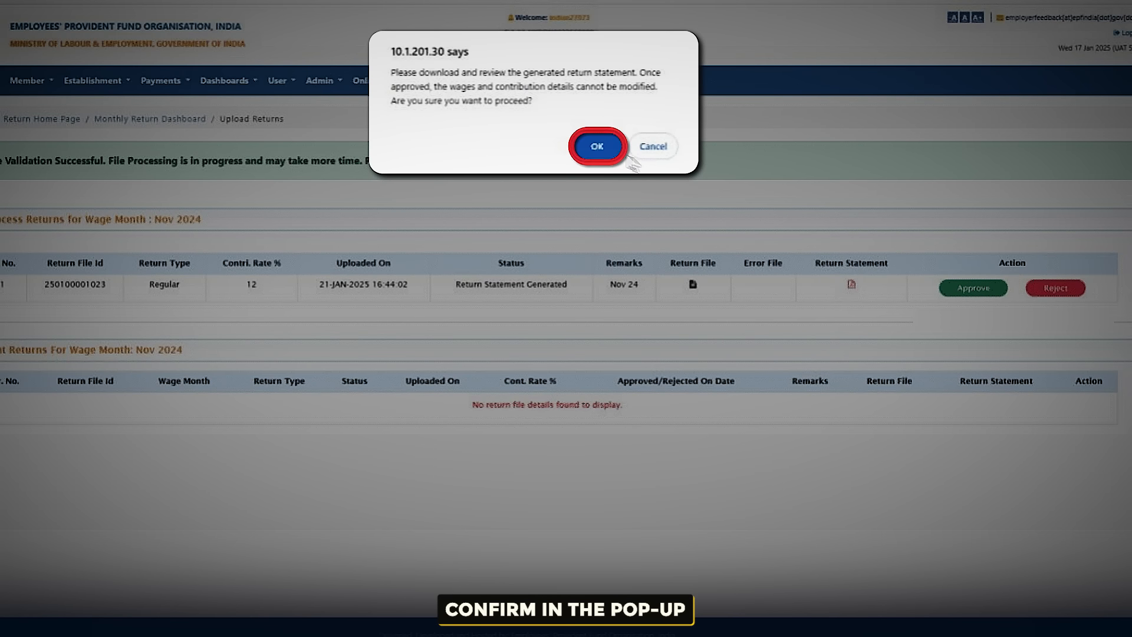
click(597, 139)
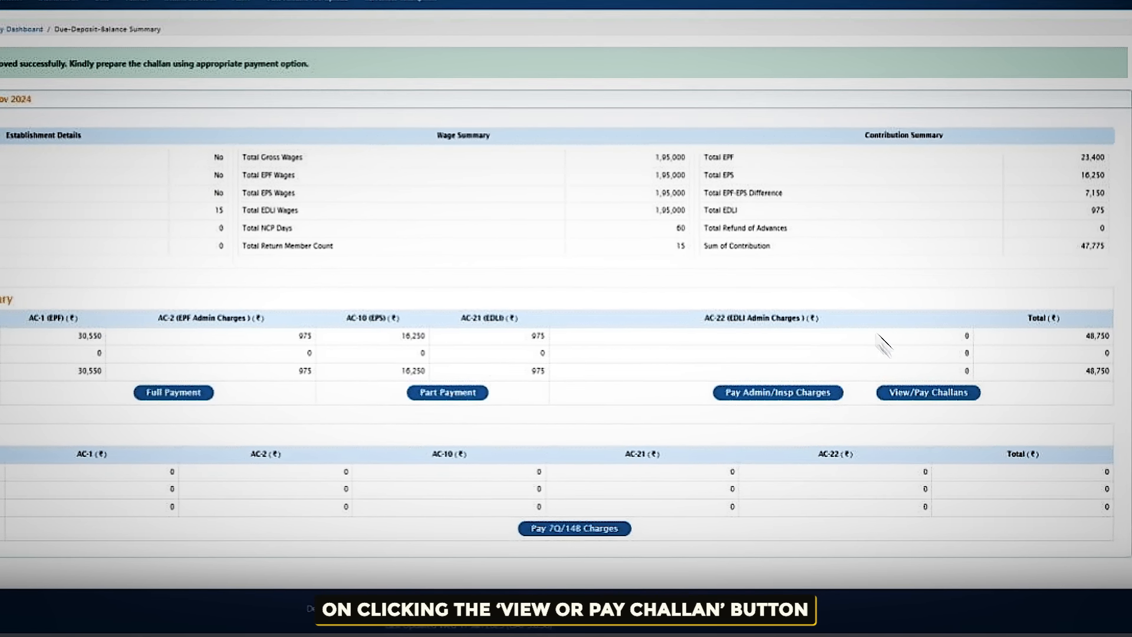
click(932, 392)
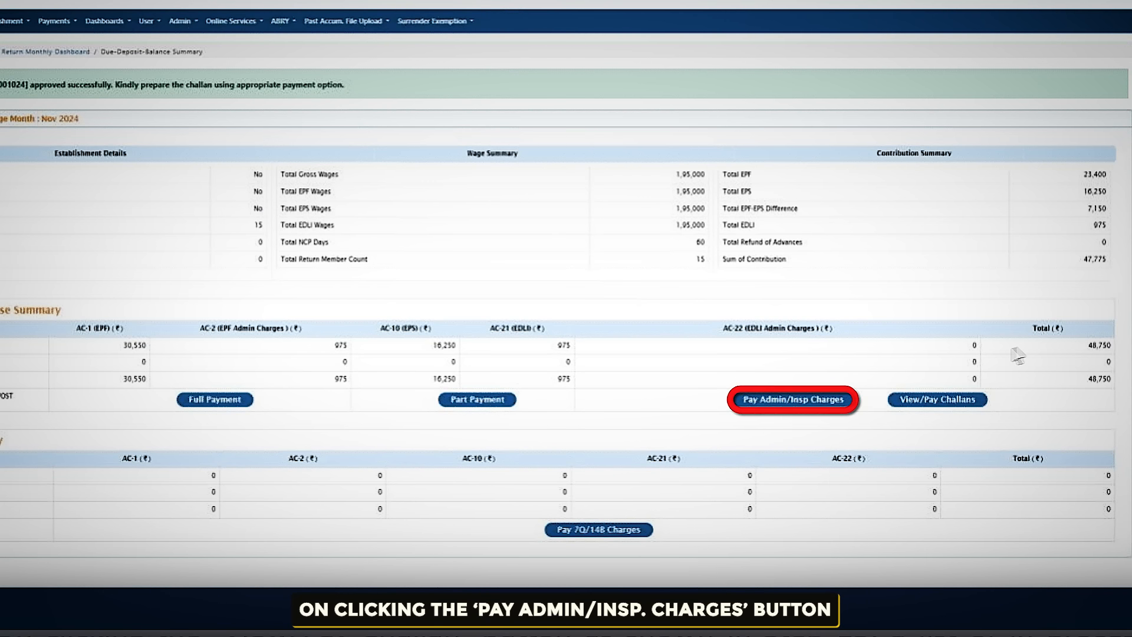
Prepare an Administrative/Inspection Charges challan with 80 for both charges in A/C No 2 and A/C No 22, and start its payment
click(793, 399)
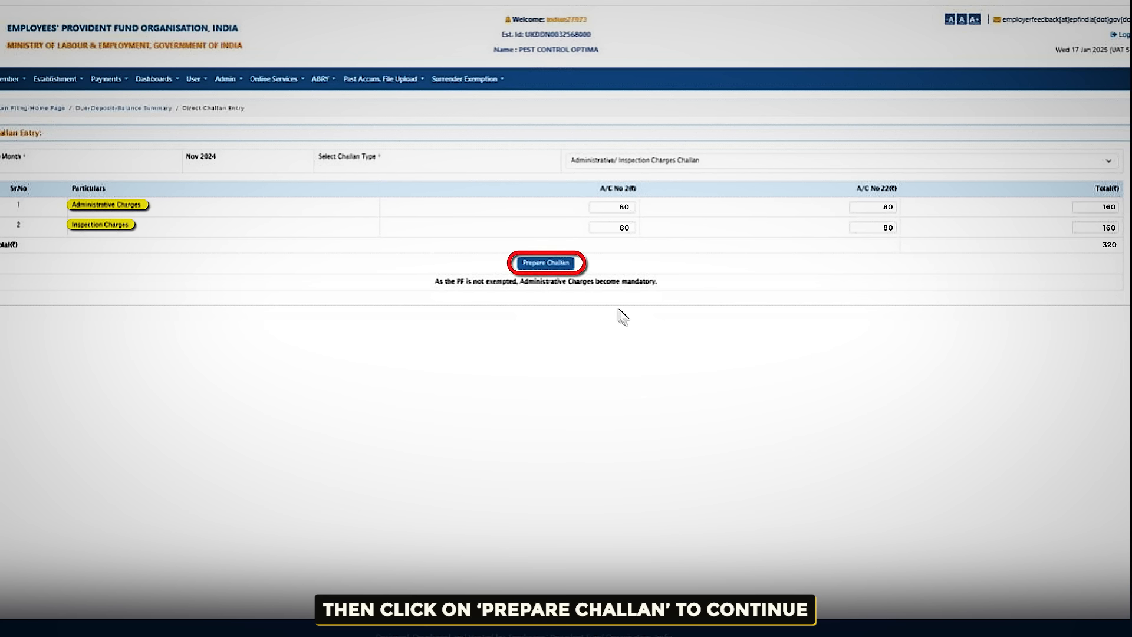
click(547, 261)
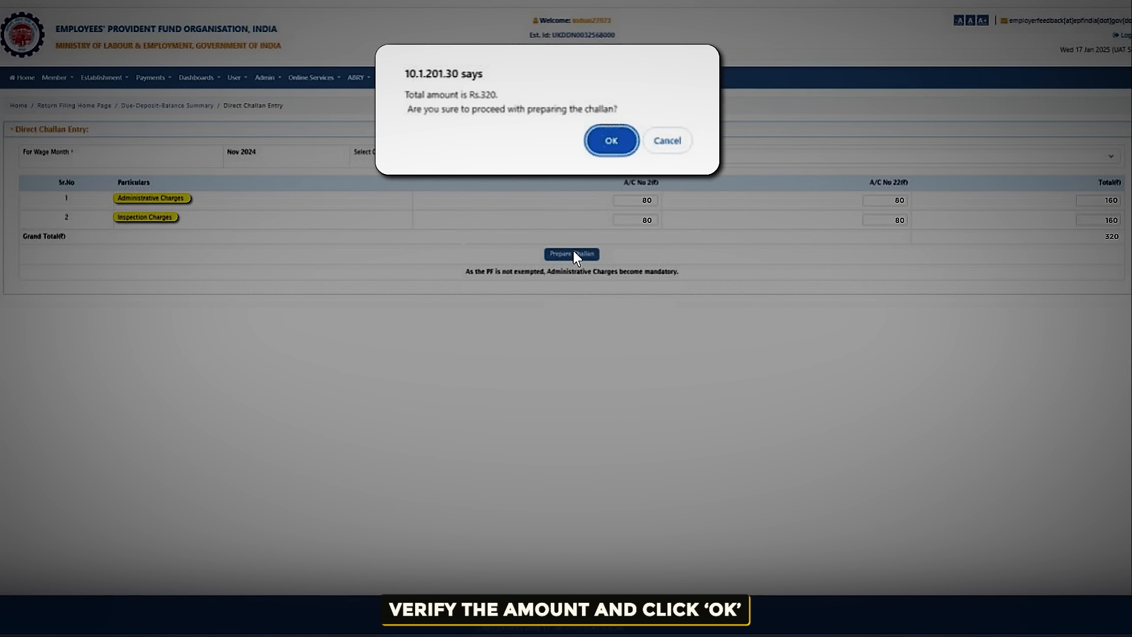
click(613, 139)
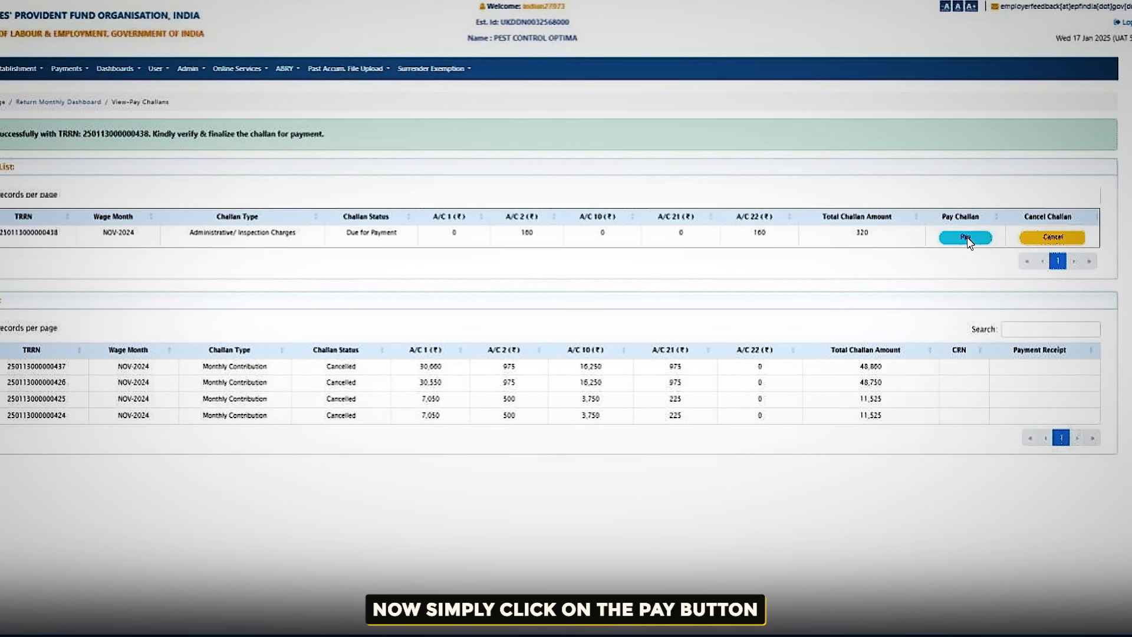
click(968, 240)
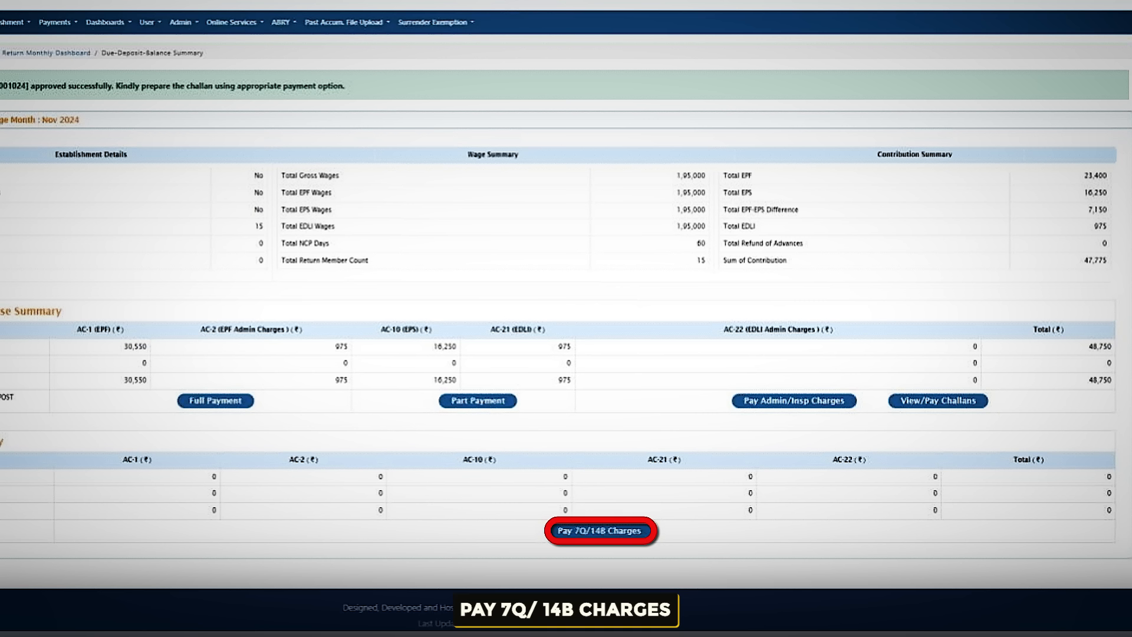
Prepare a 7Q-14B challan with 10 per account for both interest and damages, and start its payment
click(599, 530)
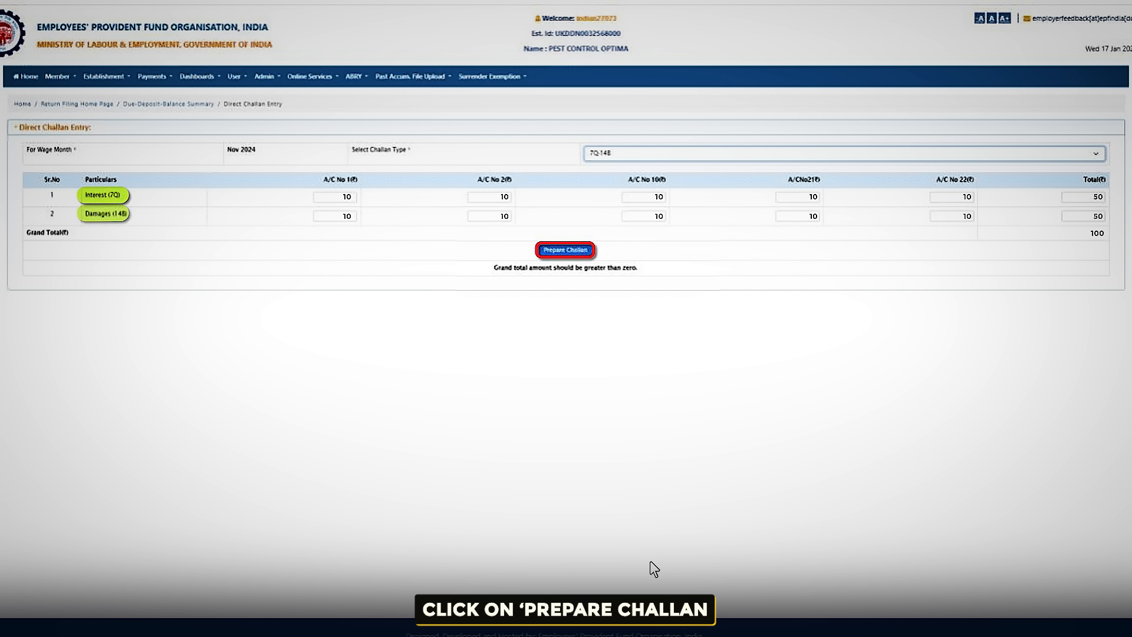
click(567, 253)
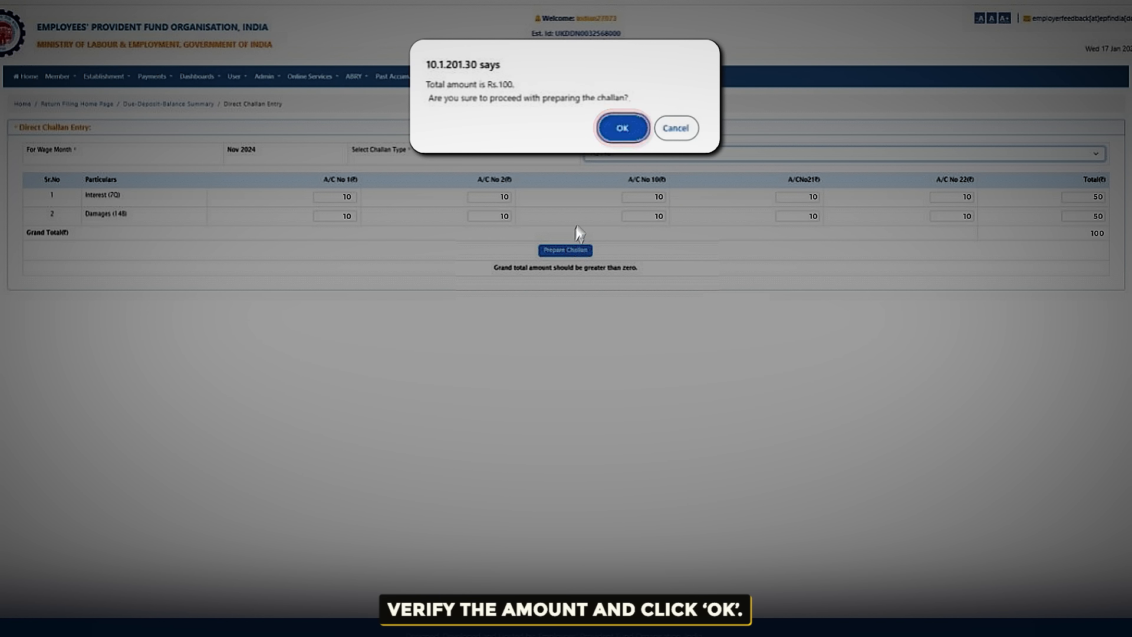
click(624, 129)
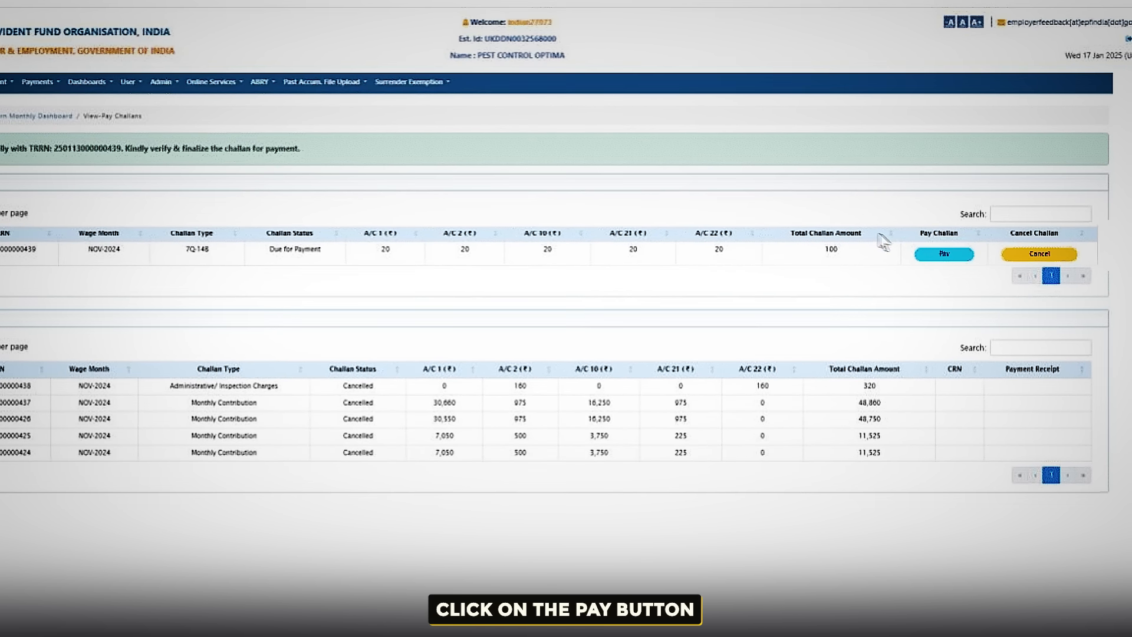
click(944, 255)
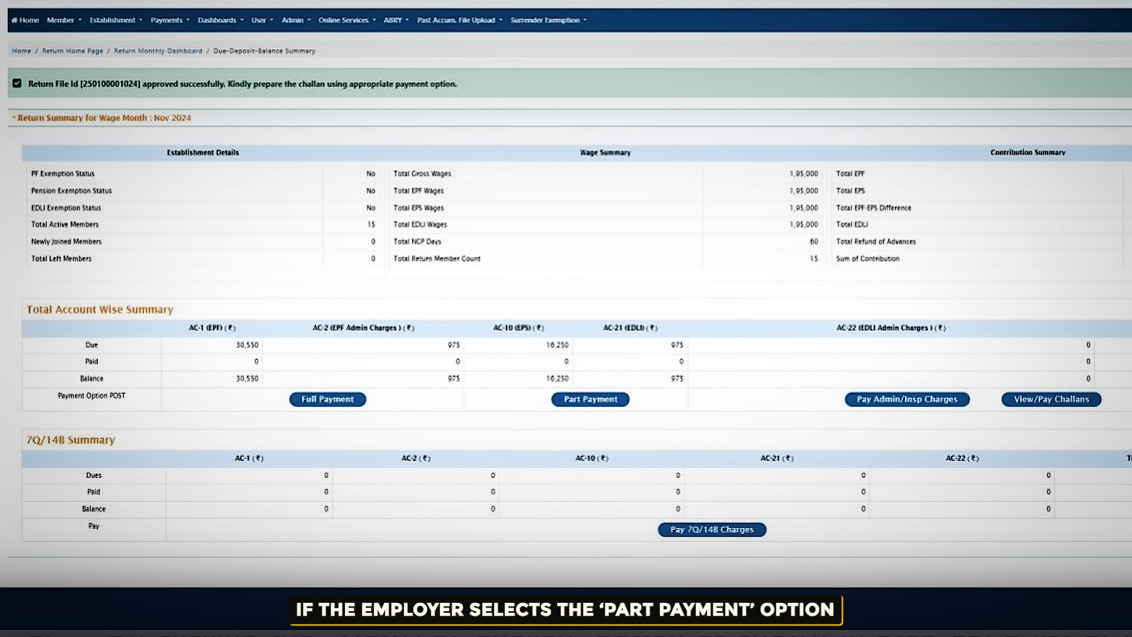
Choose part payment for the Nov 2024 dues and view the contribution file guidelines
click(600, 389)
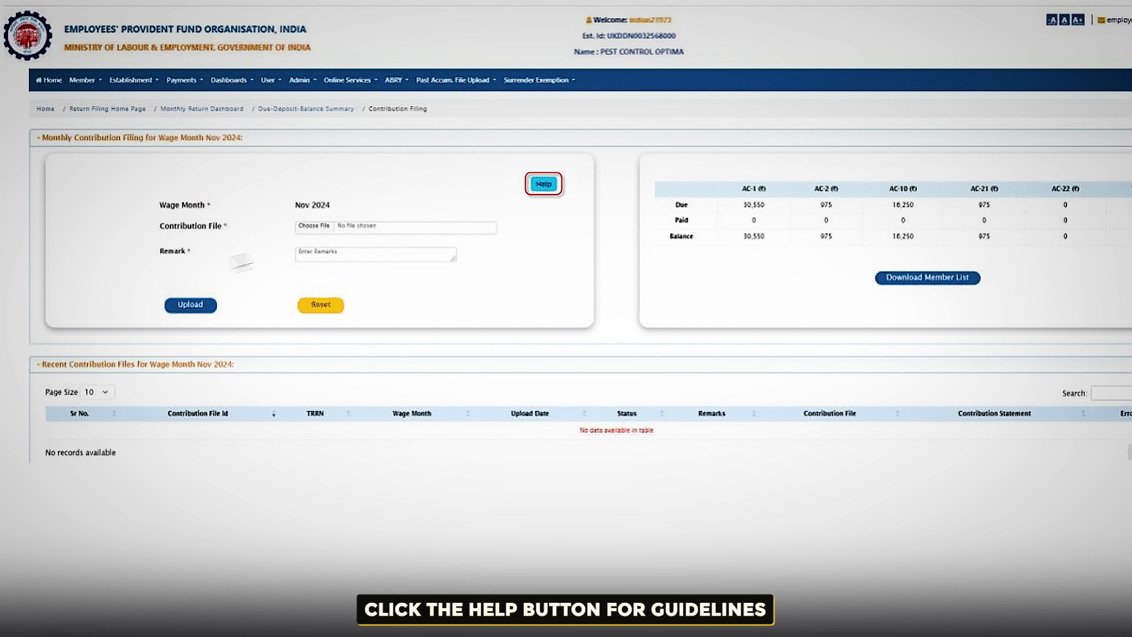
click(541, 184)
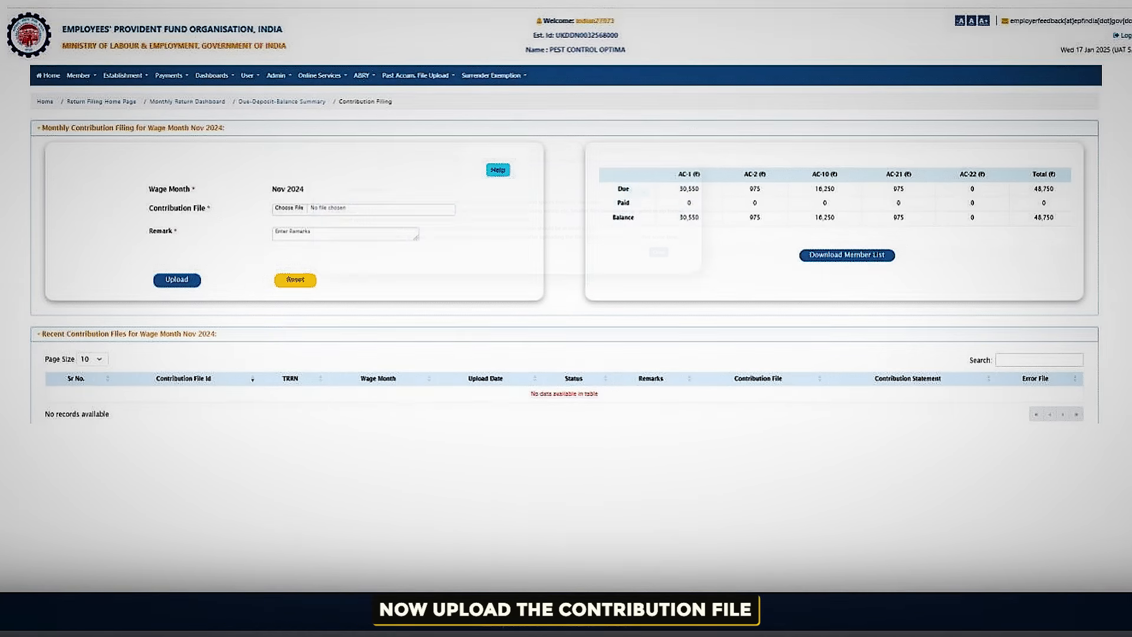
Upload File.txt as the contribution file for wage month Nov 2024 with the remark "p.pay"
click(316, 230)
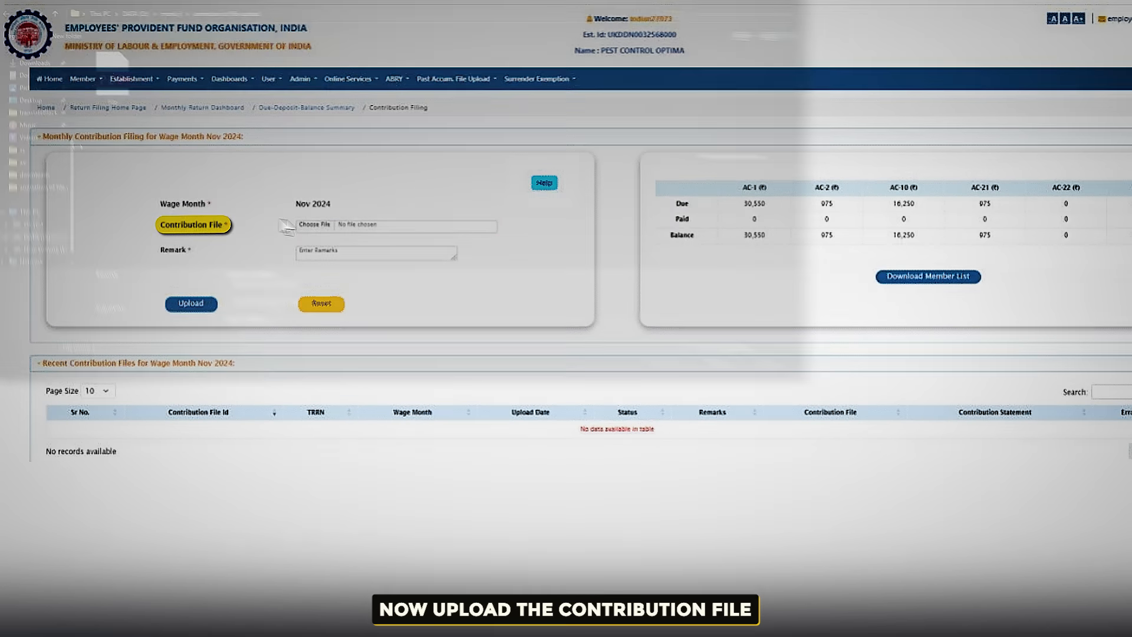
click(152, 95)
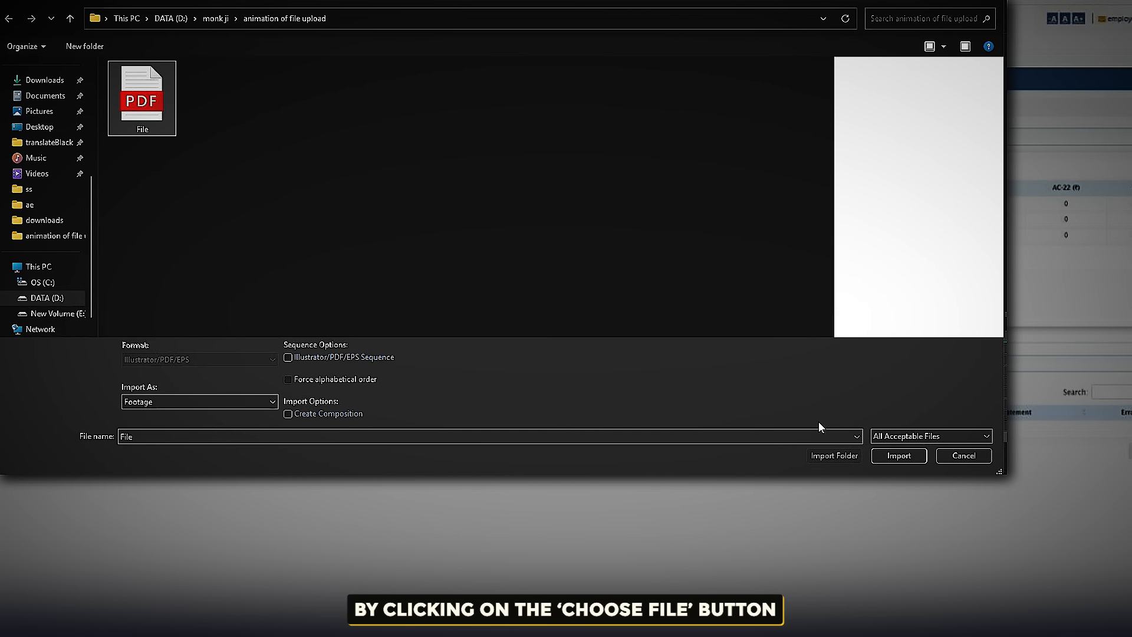
click(898, 455)
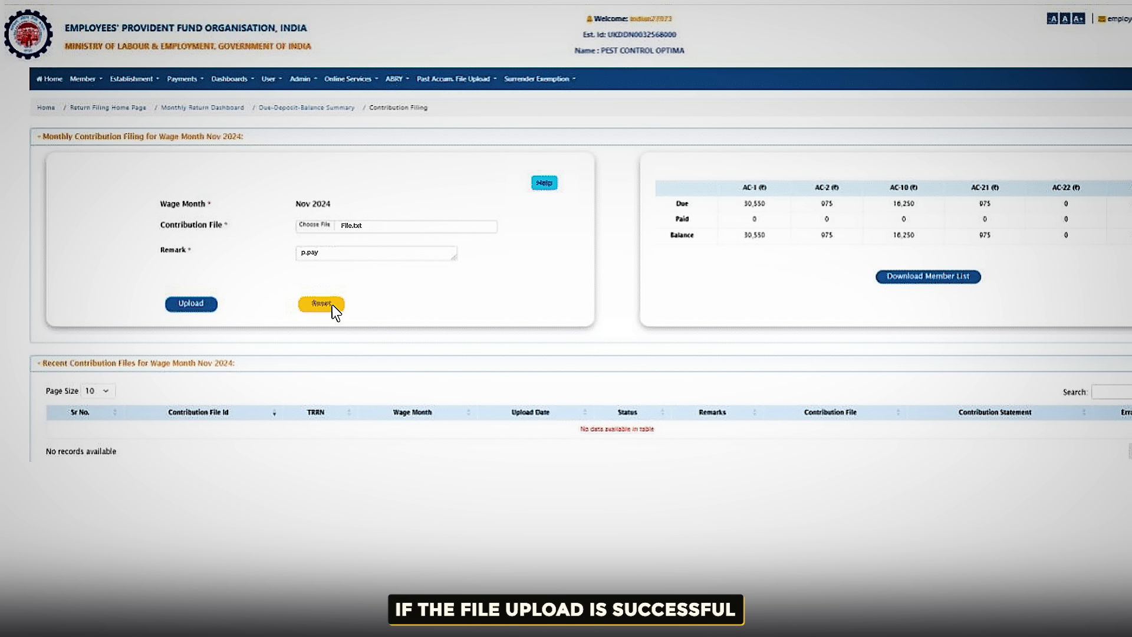
click(191, 303)
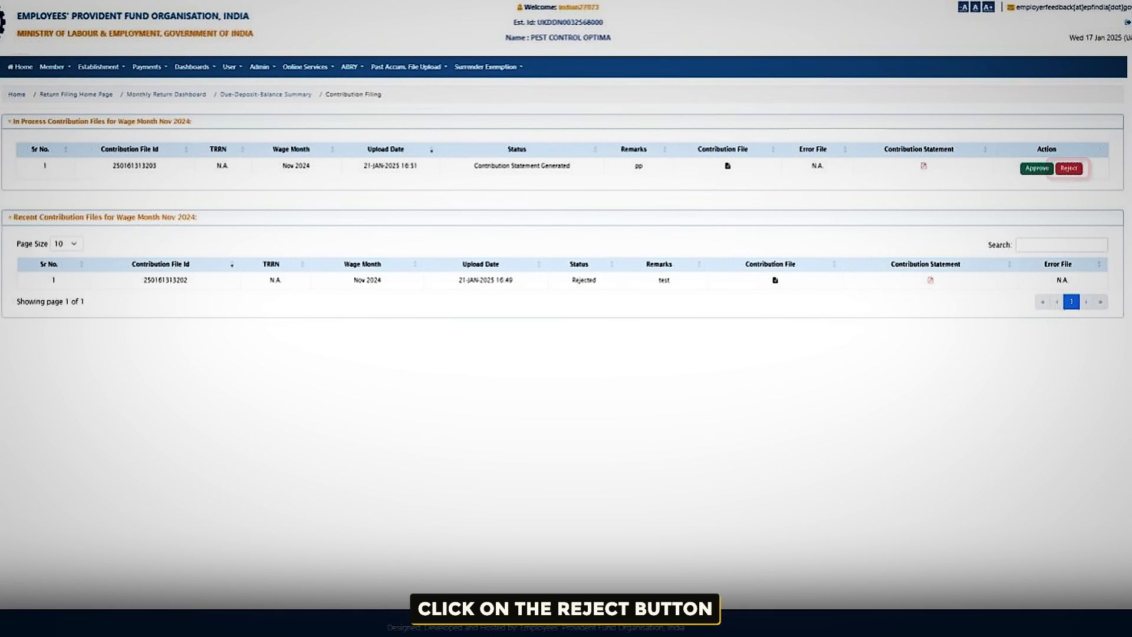
Reject a Nov 2024 contribution file with confirmation, and approve the in-process contribution file with the remark "pp"
click(1056, 190)
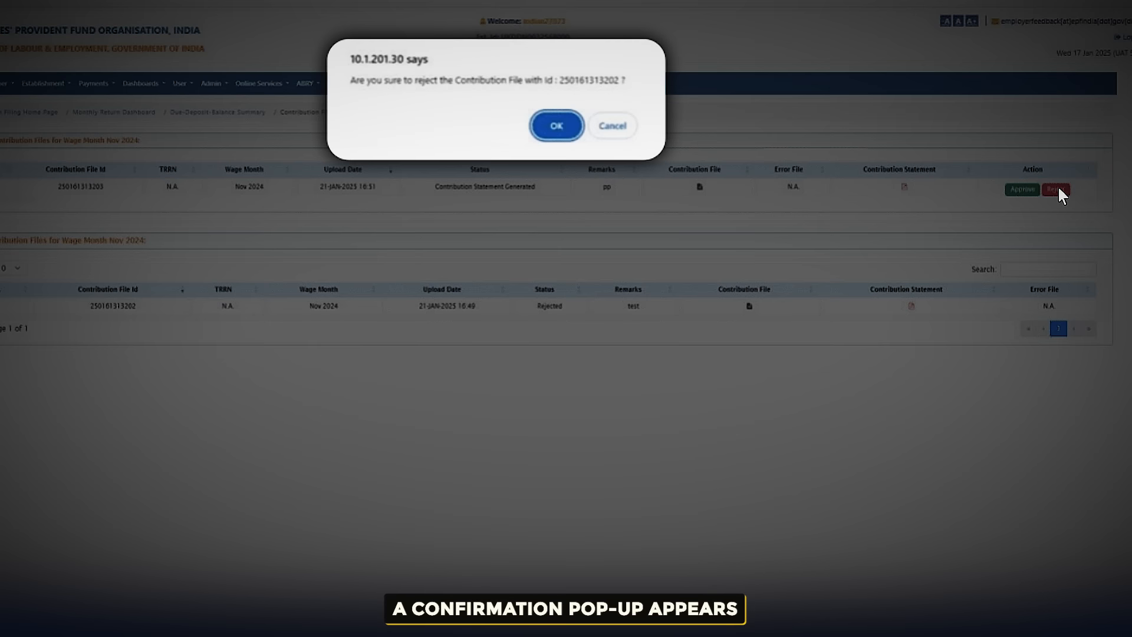
click(556, 125)
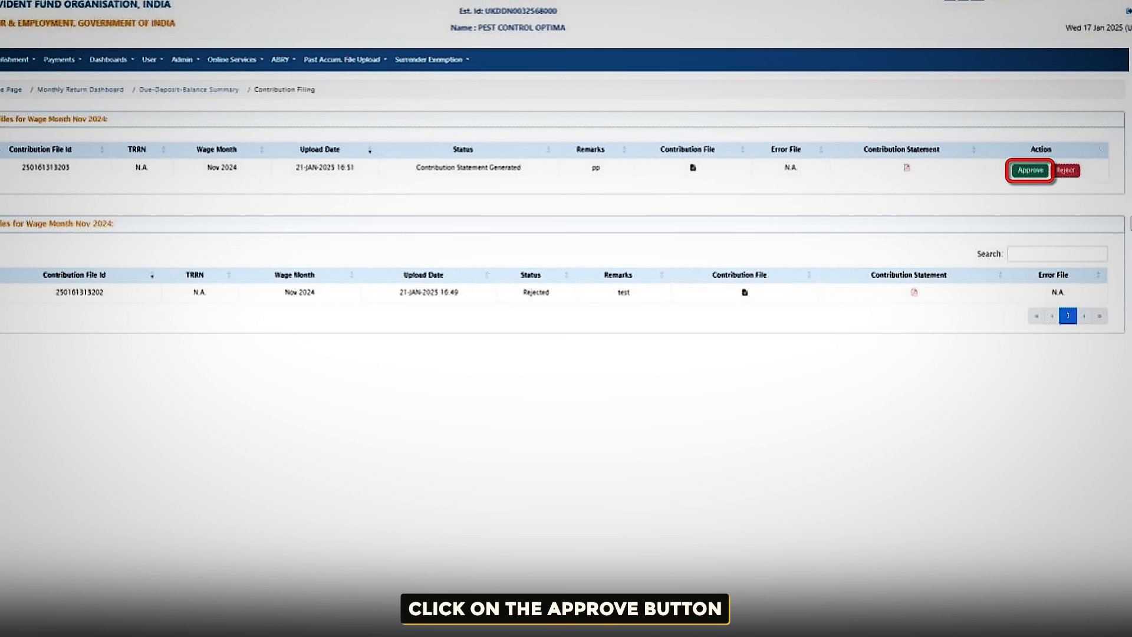
click(1032, 170)
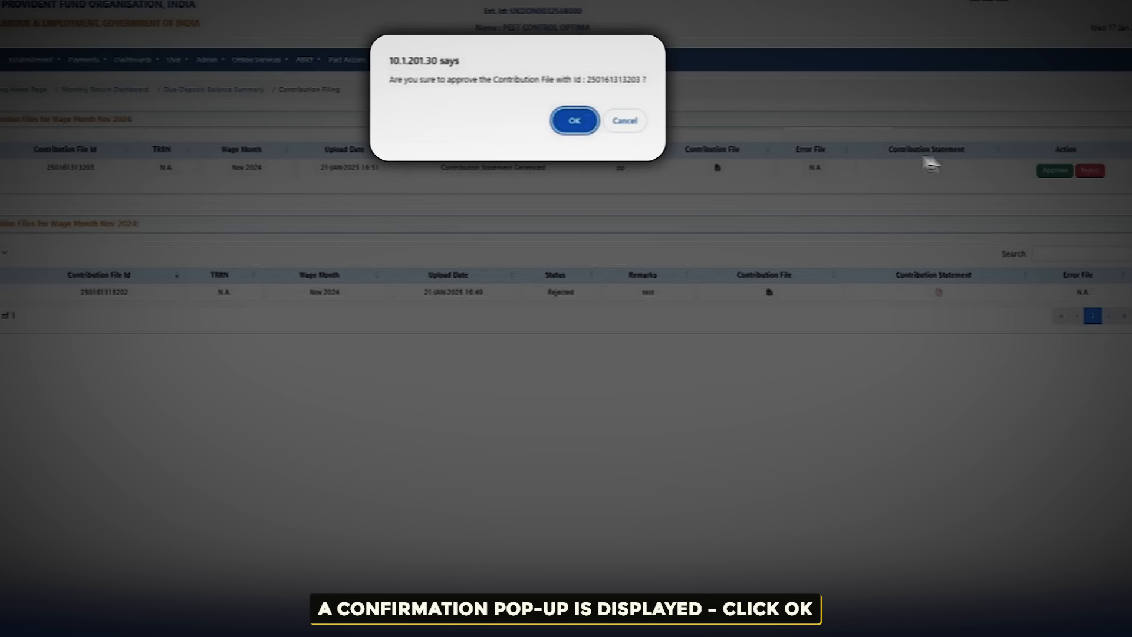
click(549, 121)
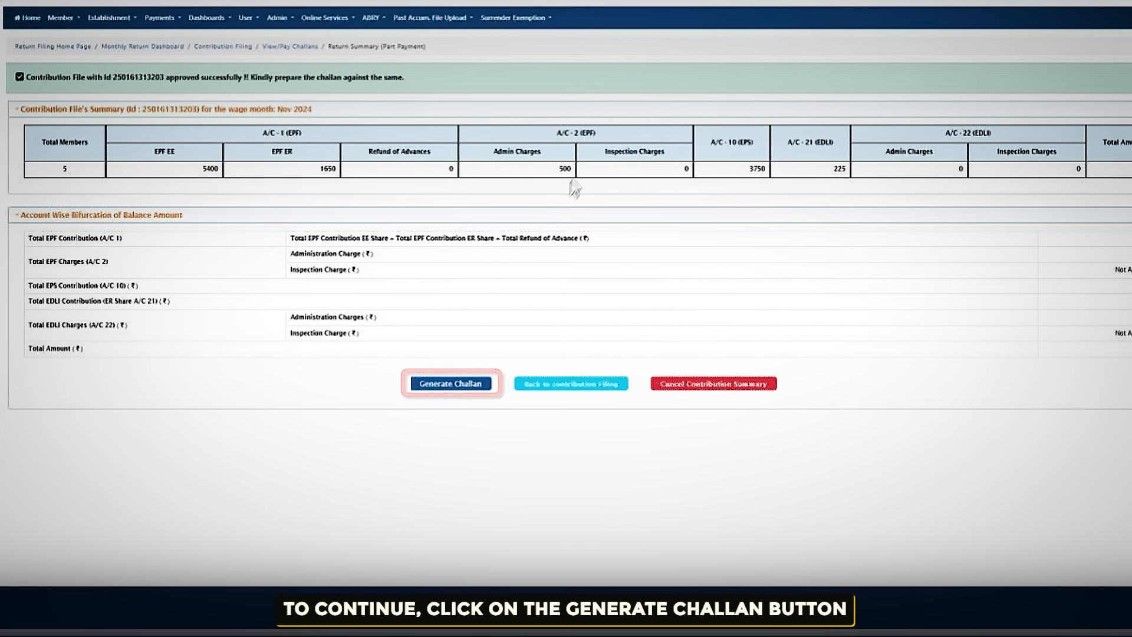
Generate and finalize the part-payment challan for the approved contribution file, and start its payment
click(446, 382)
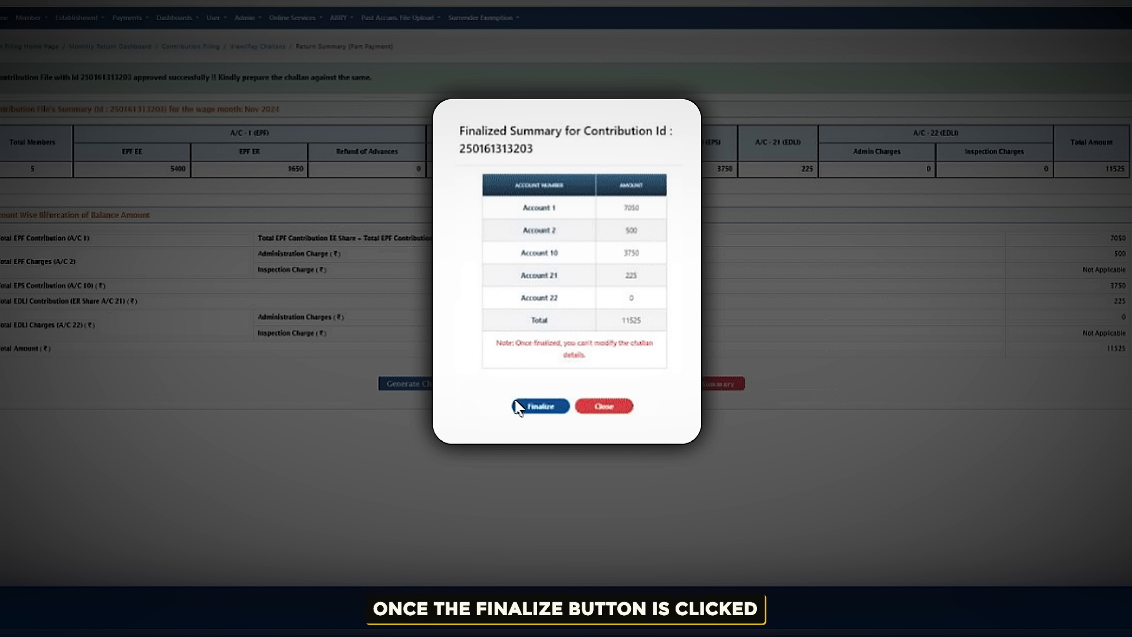
click(538, 406)
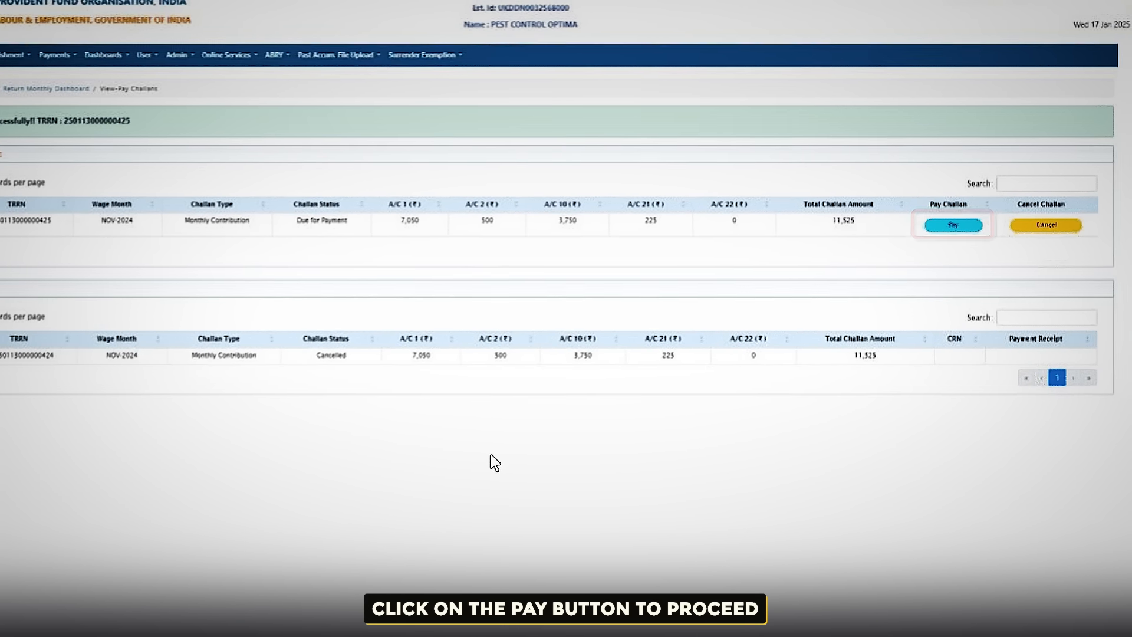
click(948, 228)
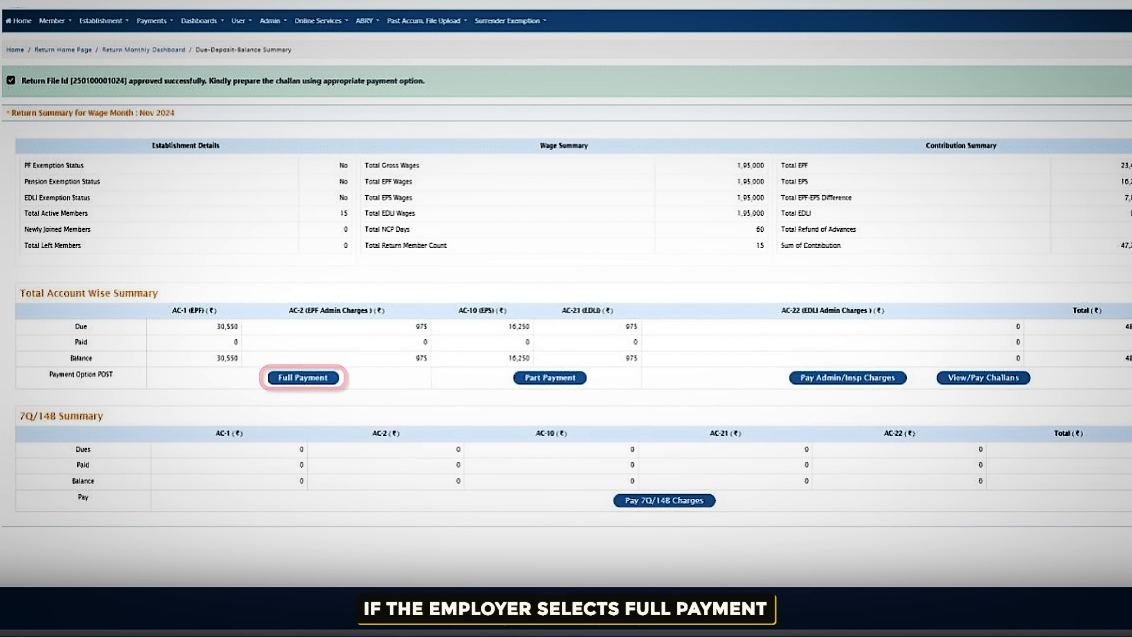
Choose full payment for the Nov 2024 dues, prepare and finalize the challan, and start its payment
click(303, 377)
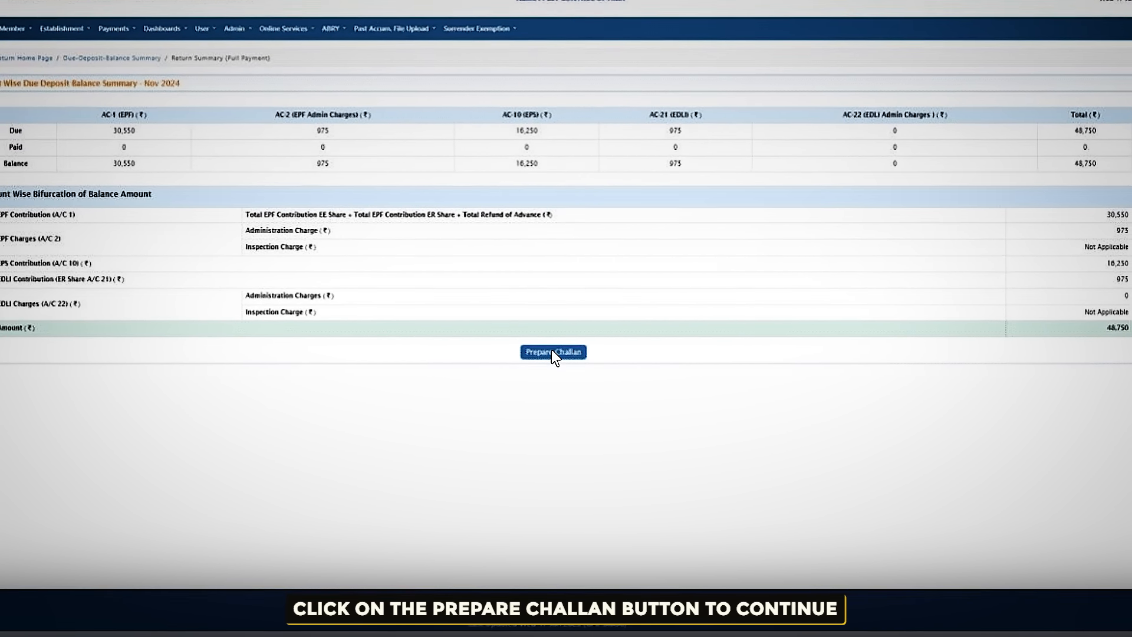
click(555, 359)
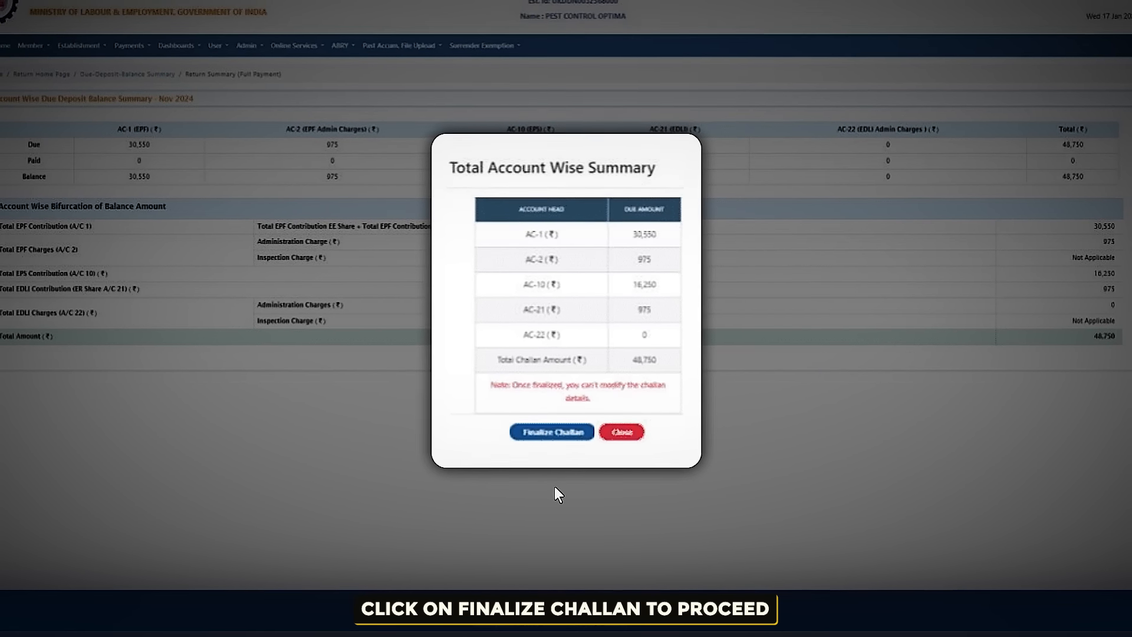
click(554, 437)
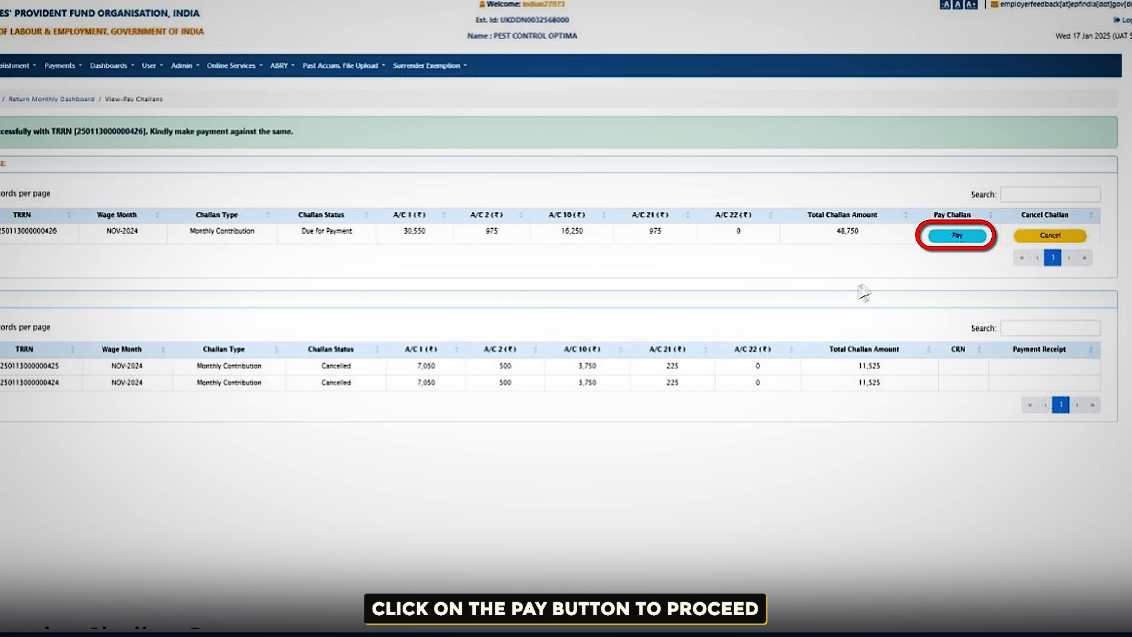
click(960, 233)
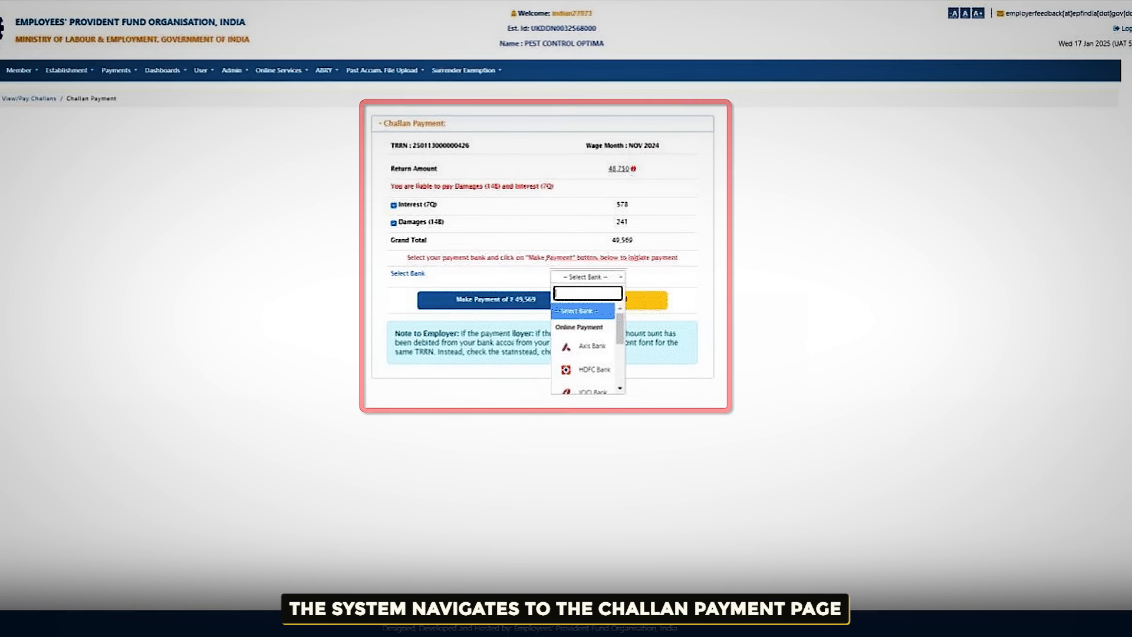